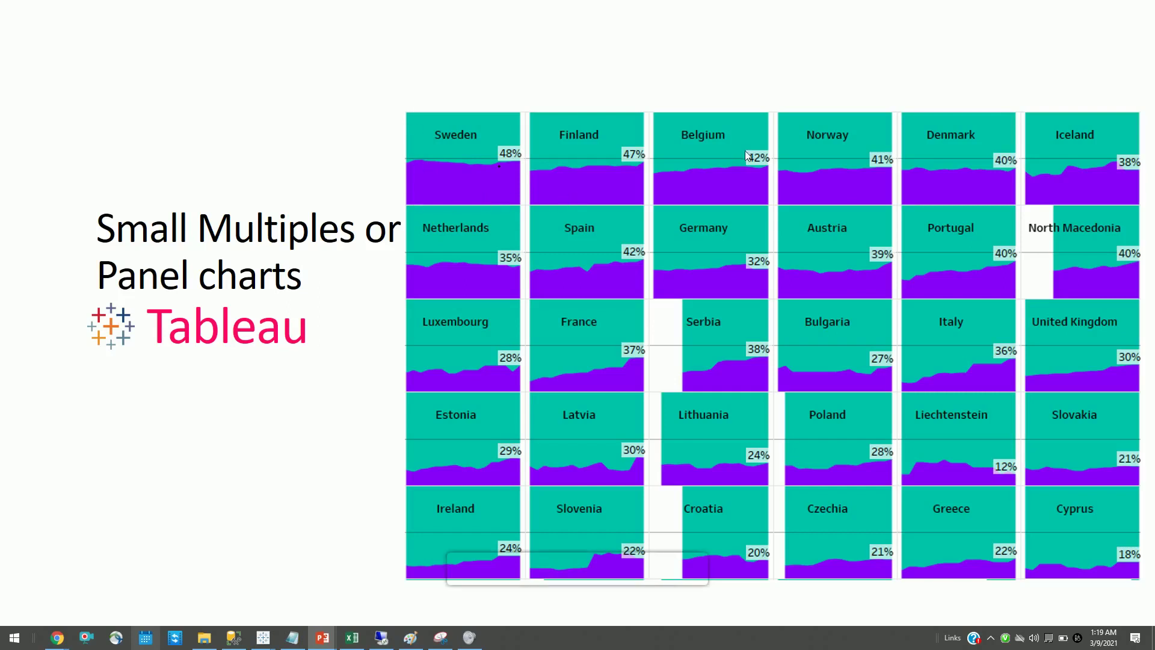
# Back in Tableau, put Year across the columns and Location down the rows, then start a Location (group) filter.
pyautogui.hotkey('alt', 'Tab')
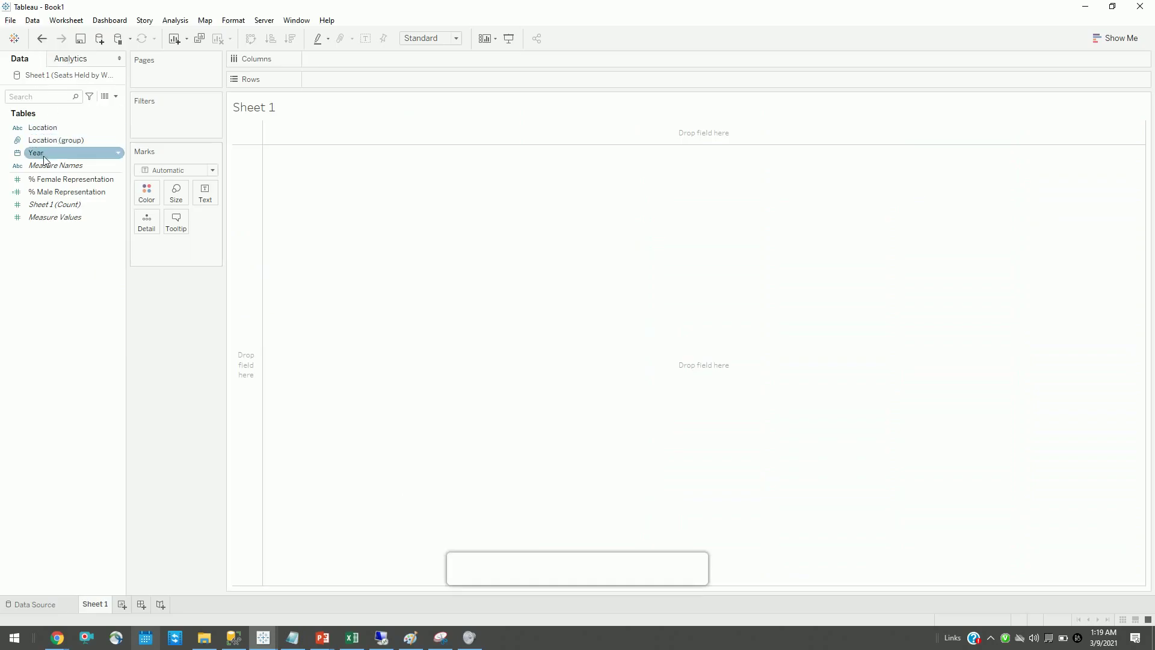
pyautogui.moveTo(43, 156); pyautogui.dragTo(370, 60)
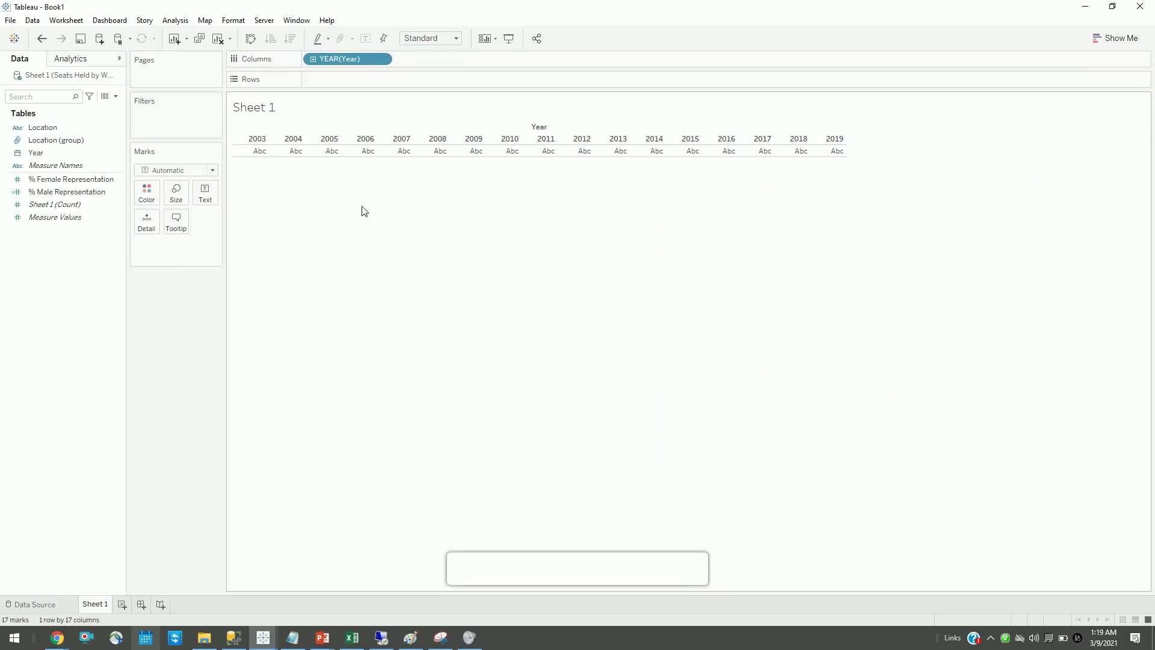
pyautogui.moveTo(42, 127); pyautogui.dragTo(338, 82)
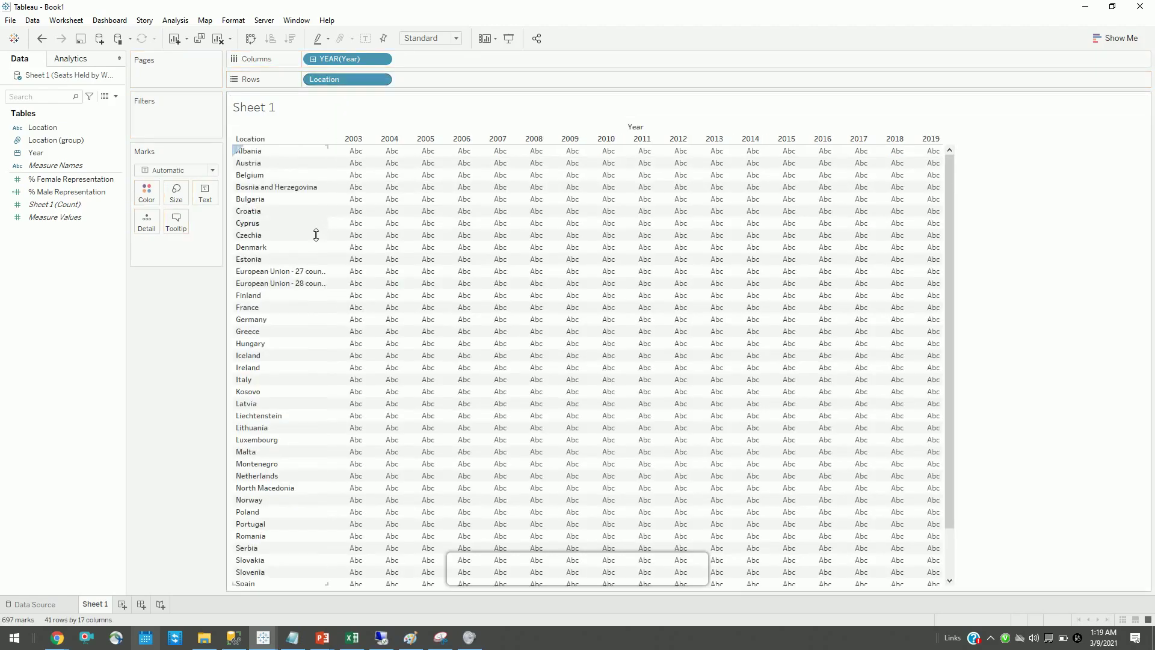
pyautogui.moveTo(66, 140); pyautogui.dragTo(186, 125)
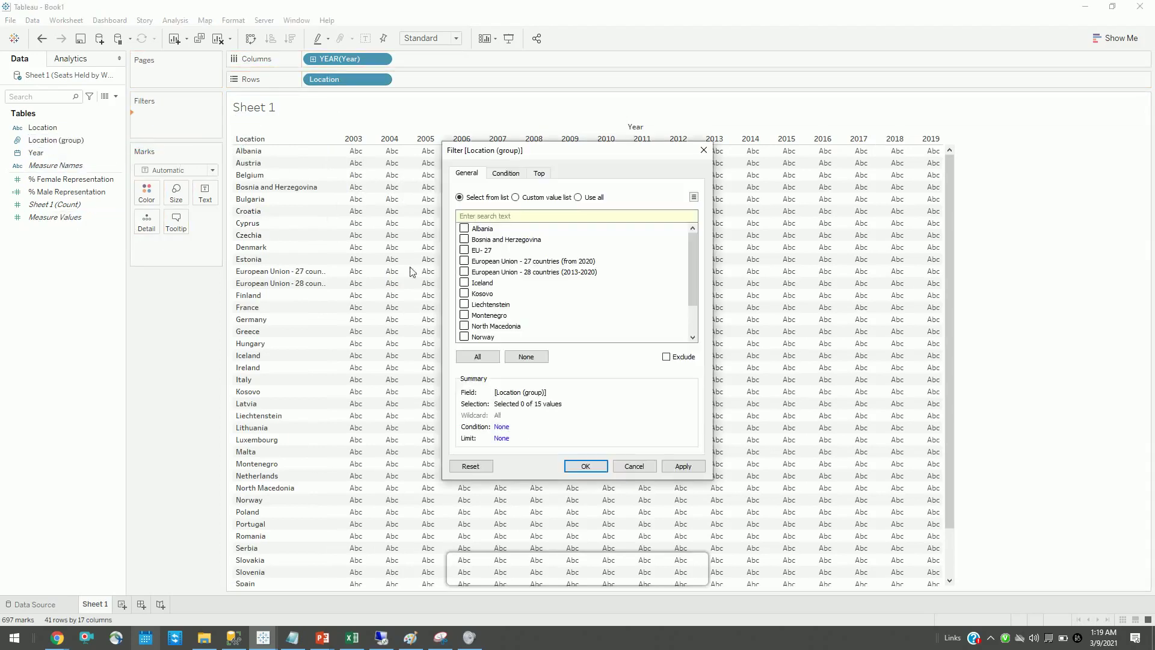
# Restrict the Location (group) filter to the EU-27 group only.
pyautogui.click(465, 250)
pyautogui.click(581, 468)
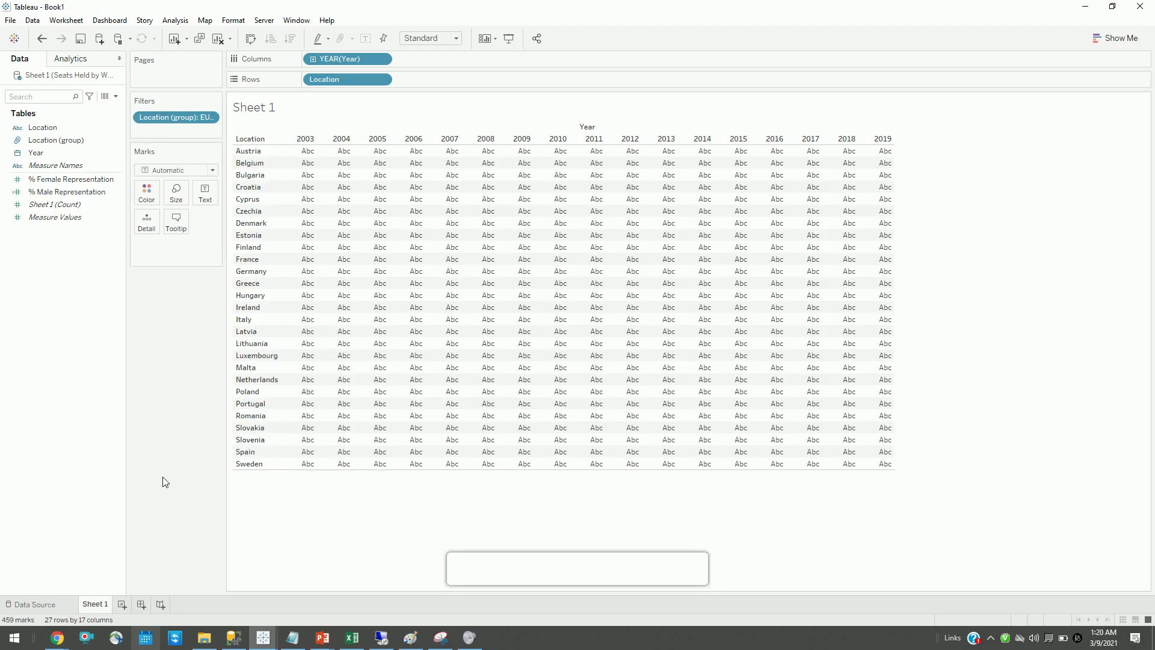
pyautogui.rightClick(68, 500)
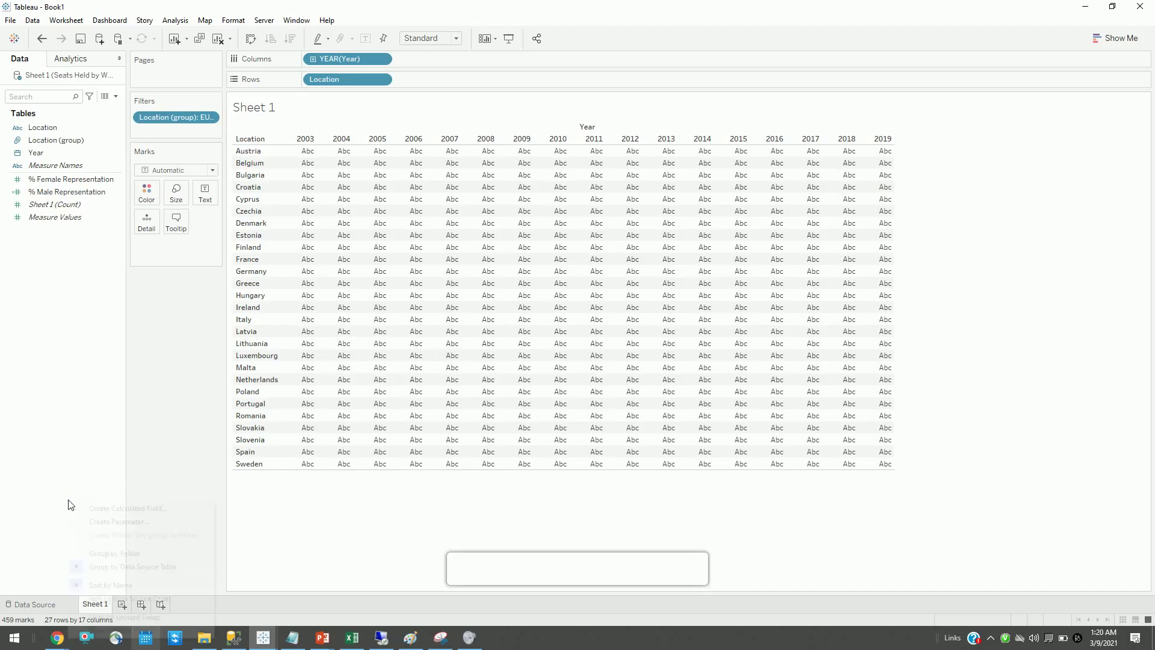
pyautogui.click(115, 521)
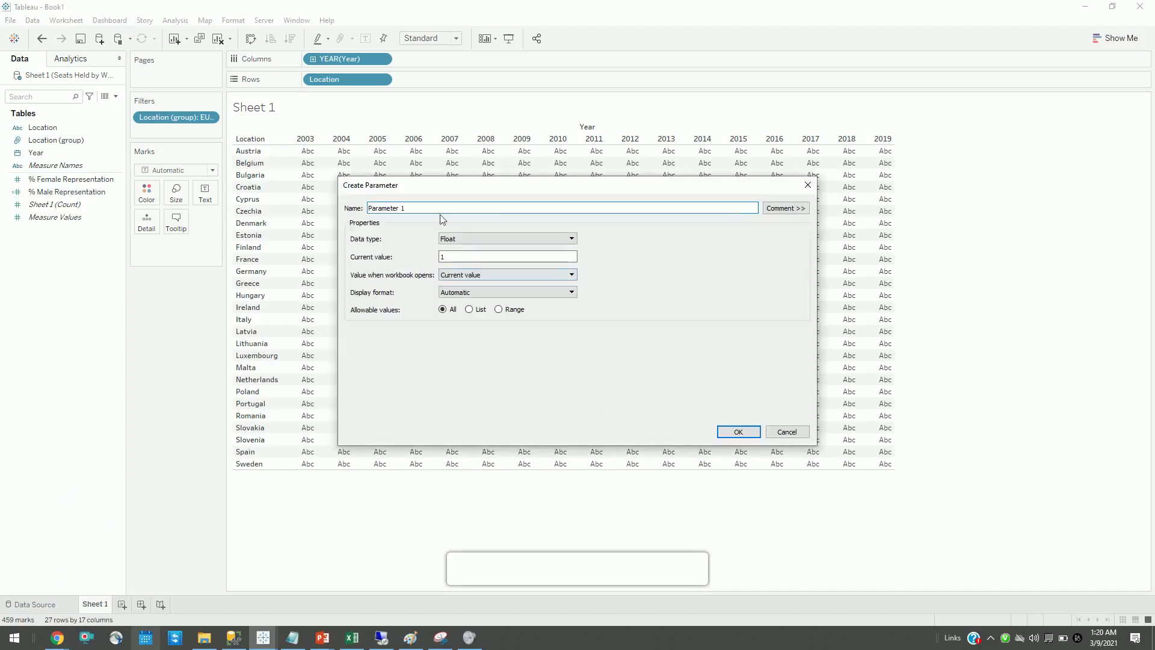
pyautogui.write('@')
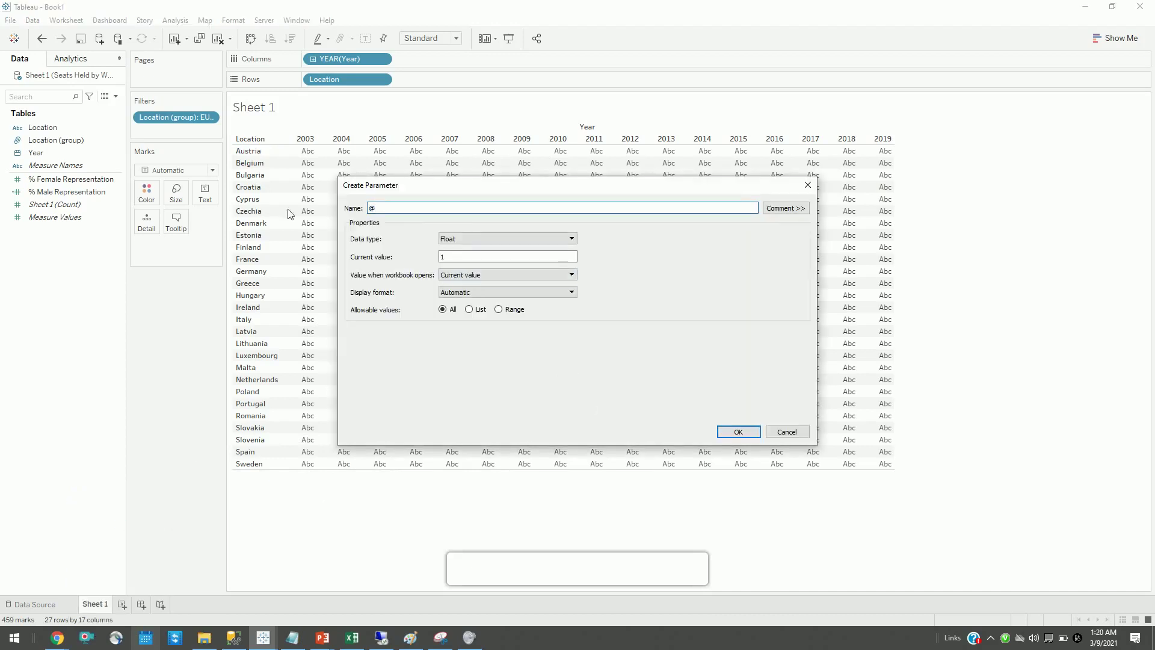
pyautogui.write('NColumns')
pyautogui.click(453, 238)
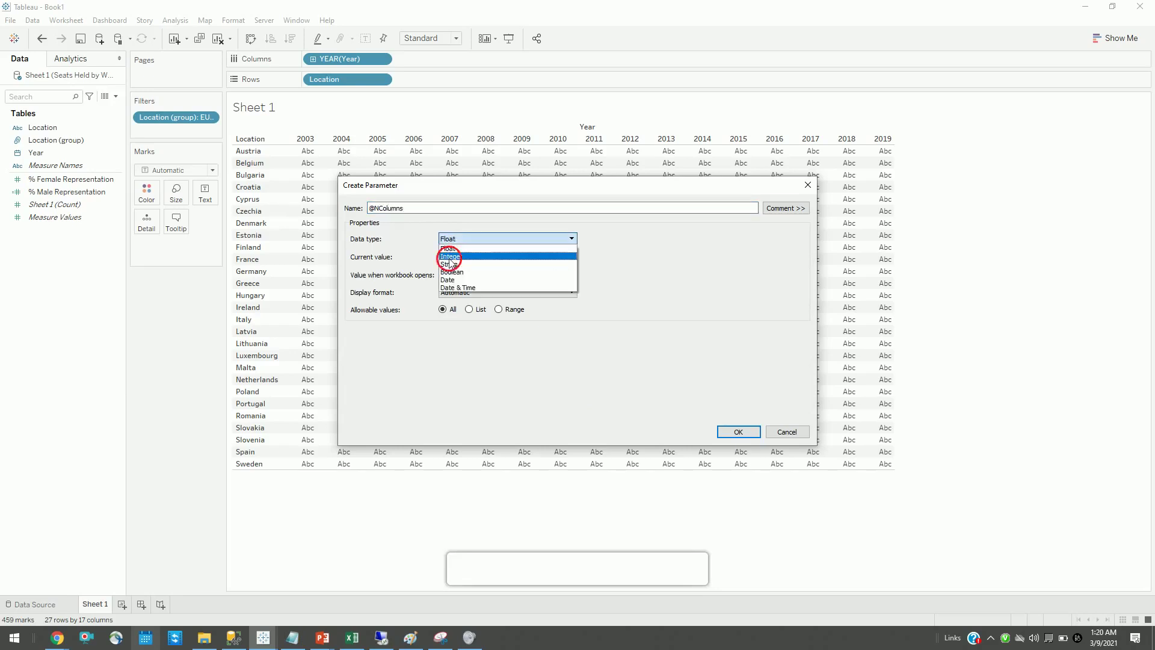
pyautogui.click(444, 256)
pyautogui.moveTo(444, 257); pyautogui.dragTo(419, 259)
pyautogui.write('5')
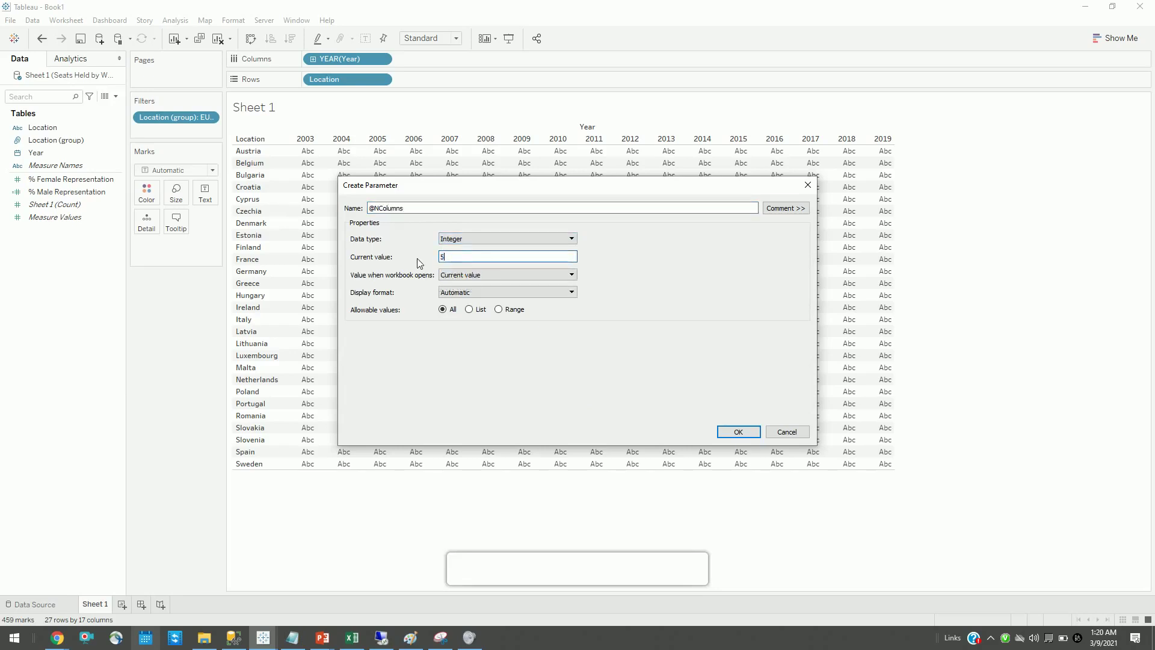
pyautogui.click(739, 432)
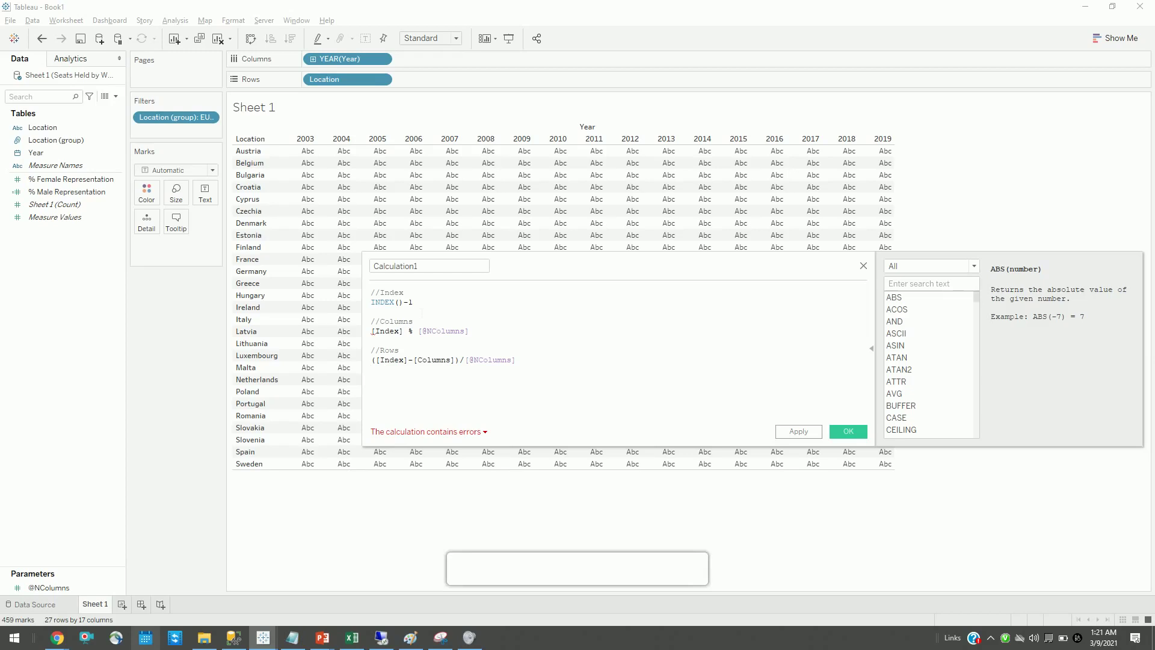
# Turn the Index and Columns formulas into new calculated fields in the Data pane.
pyautogui.moveTo(422, 308); pyautogui.dragTo(85, 275)
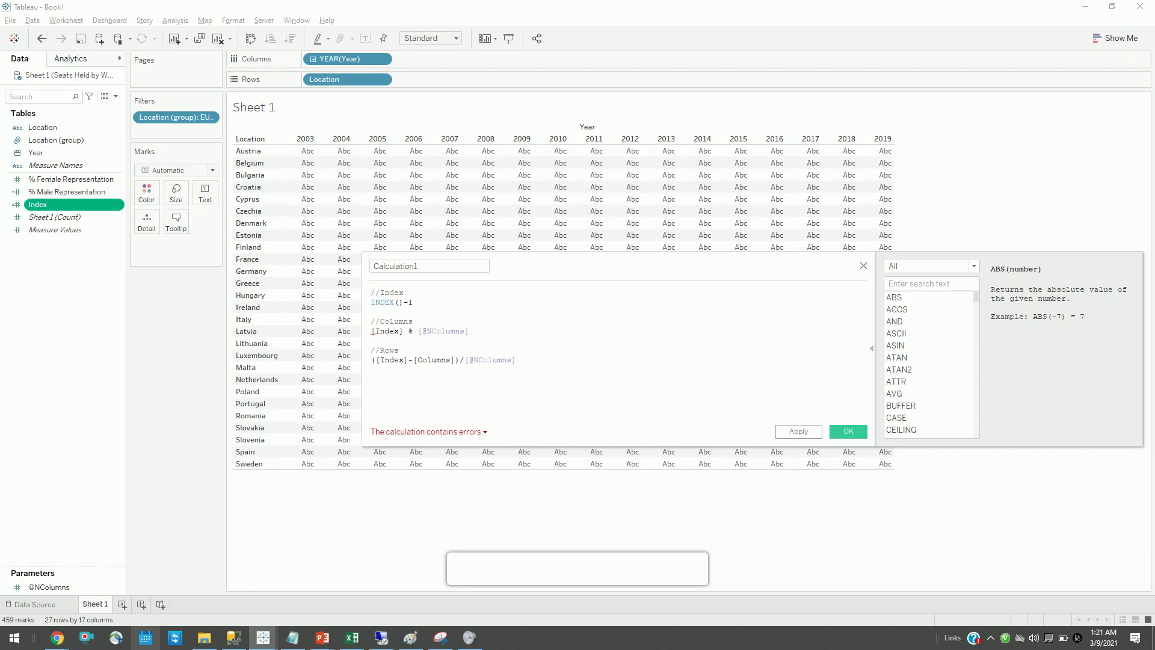
pyautogui.moveTo(371, 292); pyautogui.dragTo(25, 212)
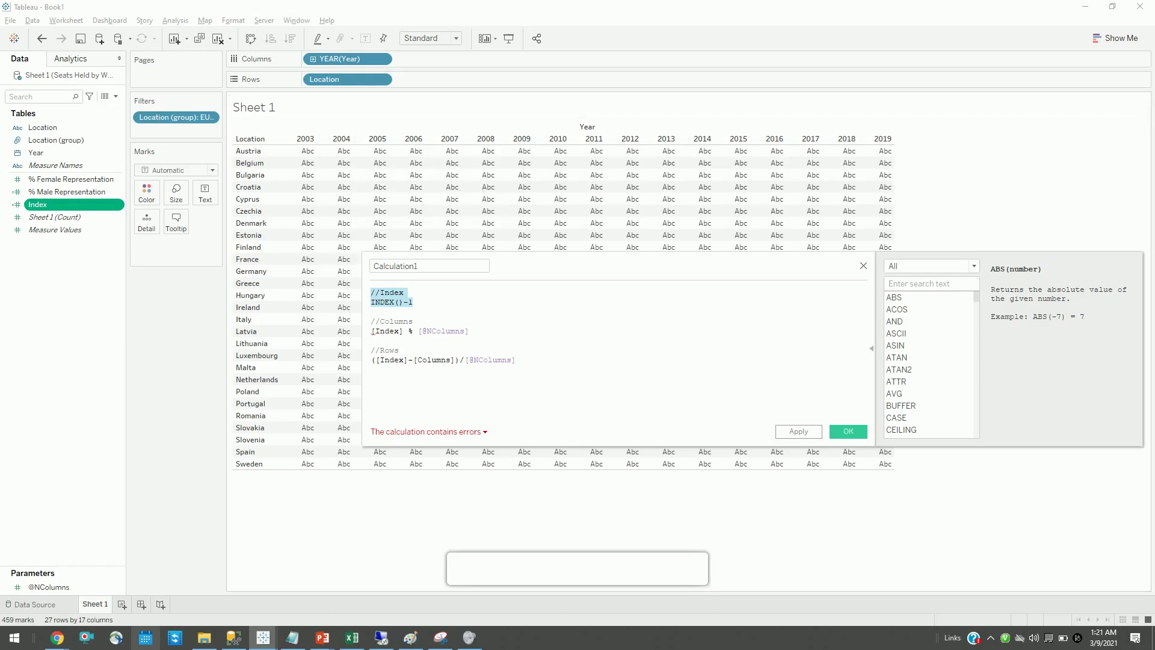
pyautogui.moveTo(475, 331); pyautogui.dragTo(370, 320)
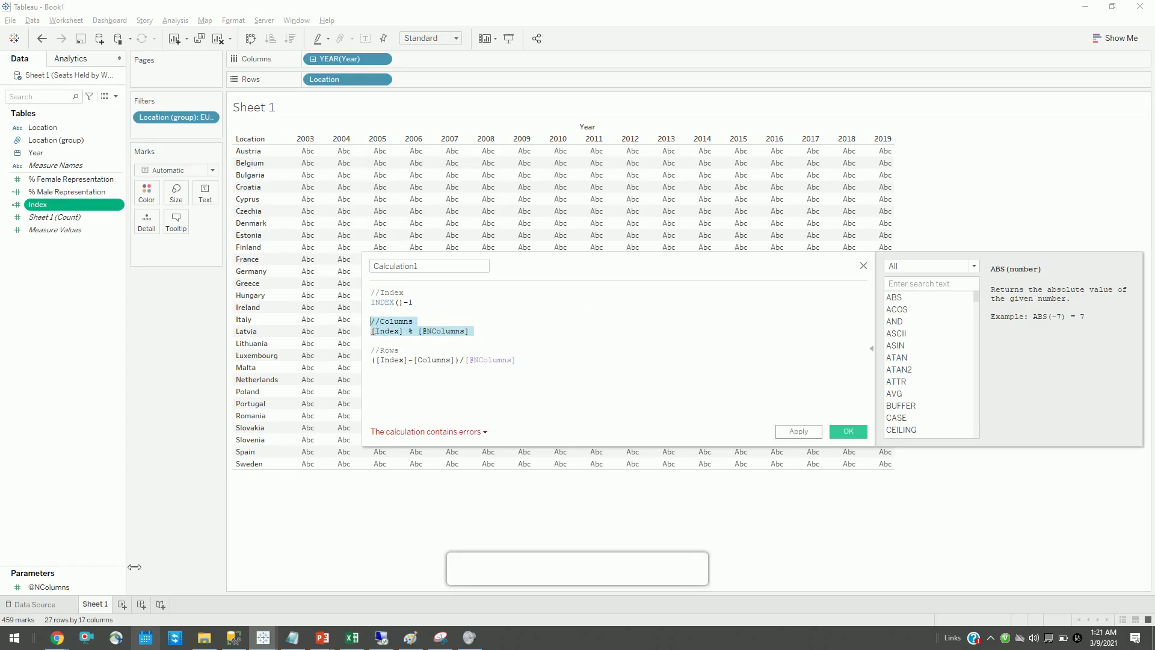
pyautogui.click(60, 588)
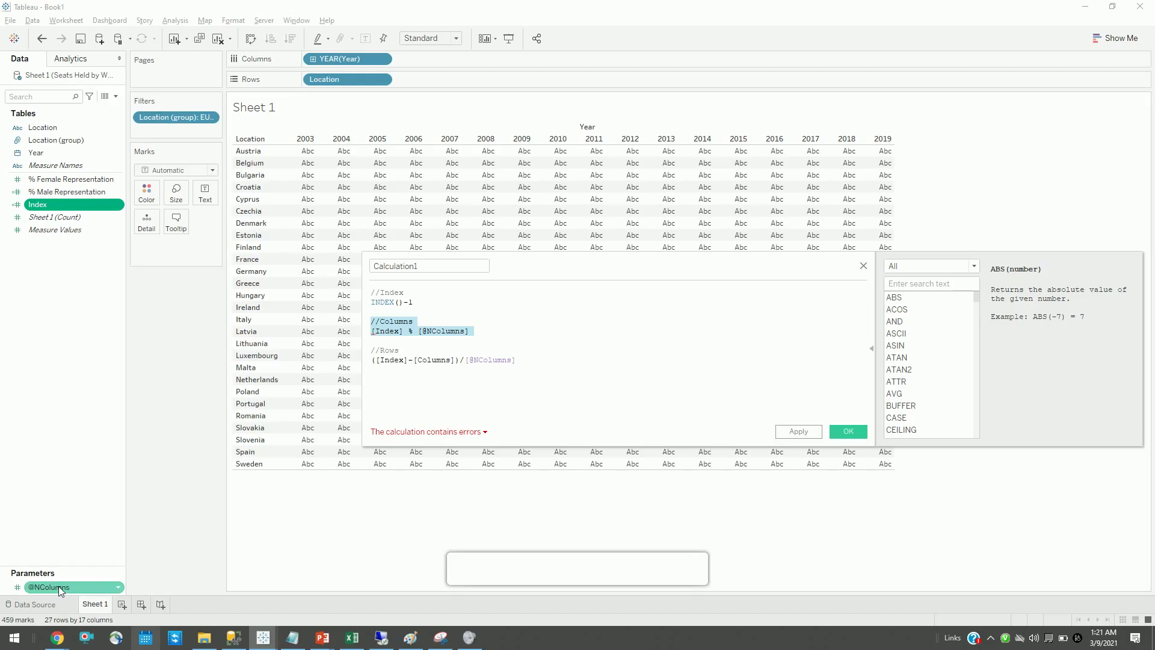
pyautogui.moveTo(60, 588); pyautogui.dragTo(371, 322)
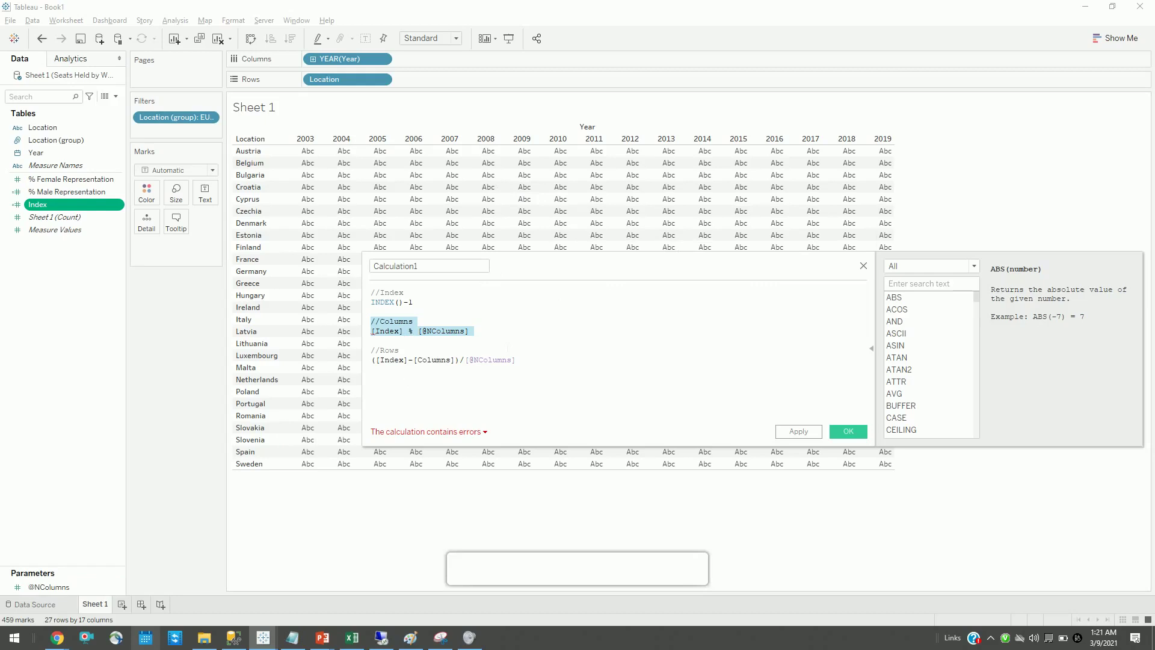
pyautogui.click(478, 332)
pyautogui.moveTo(417, 332); pyautogui.dragTo(372, 323)
pyautogui.click(372, 331)
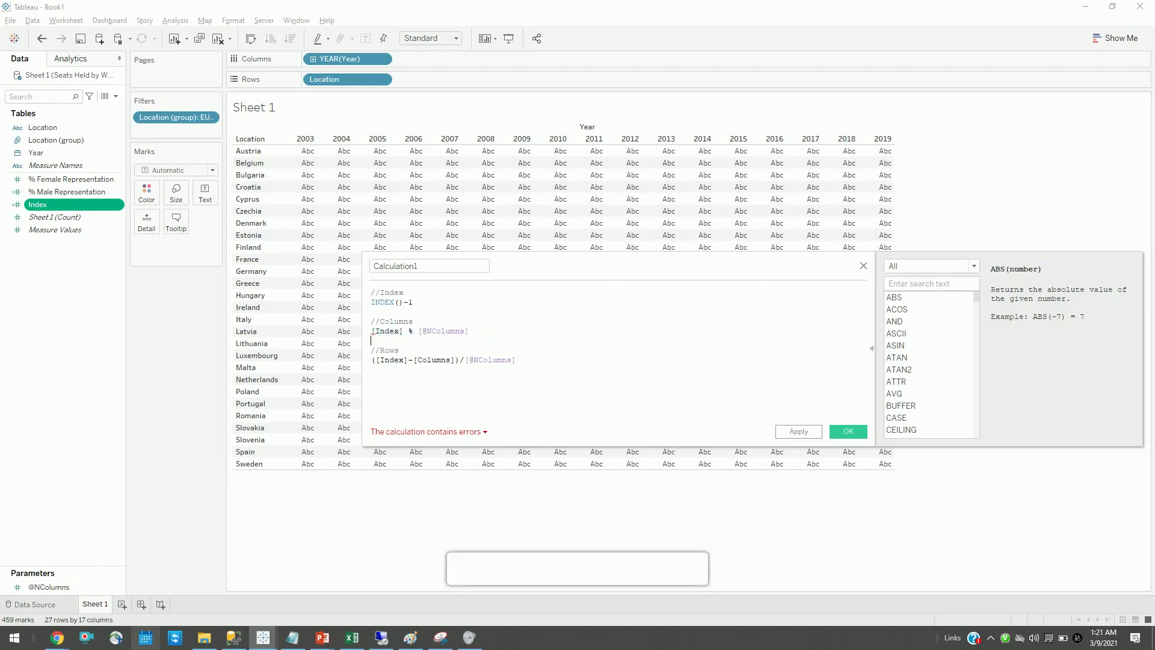
pyautogui.moveTo(475, 333); pyautogui.dragTo(103, 291)
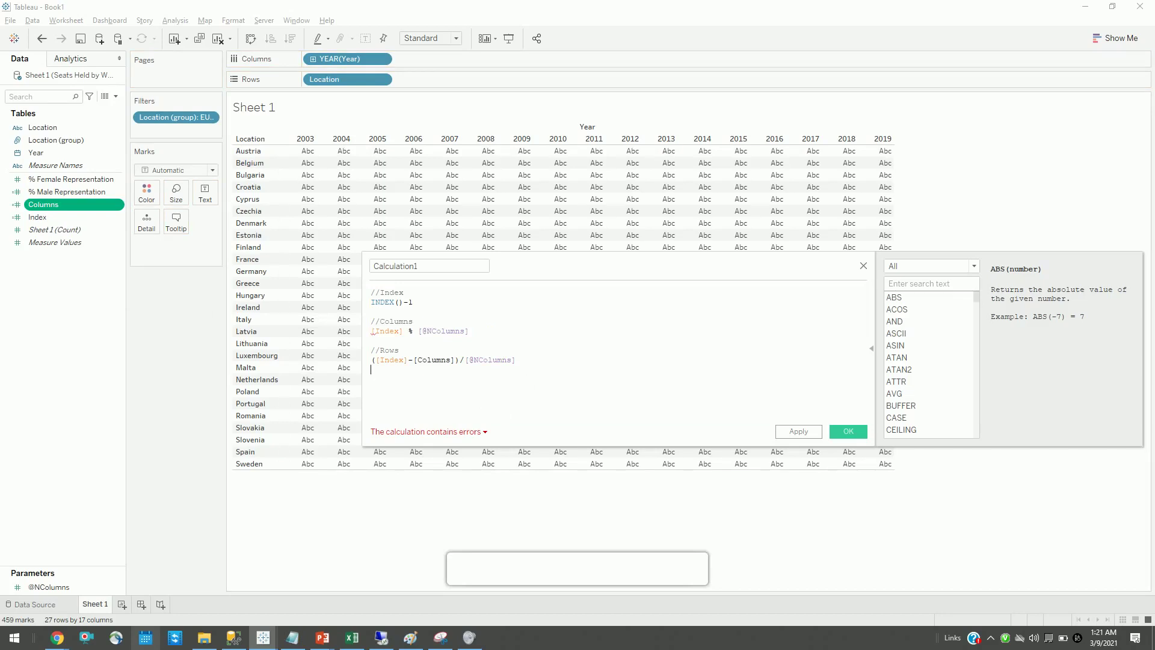
# Create the Rows calculated field from its formula and close the calculation editor.
pyautogui.moveTo(522, 360); pyautogui.dragTo(372, 350)
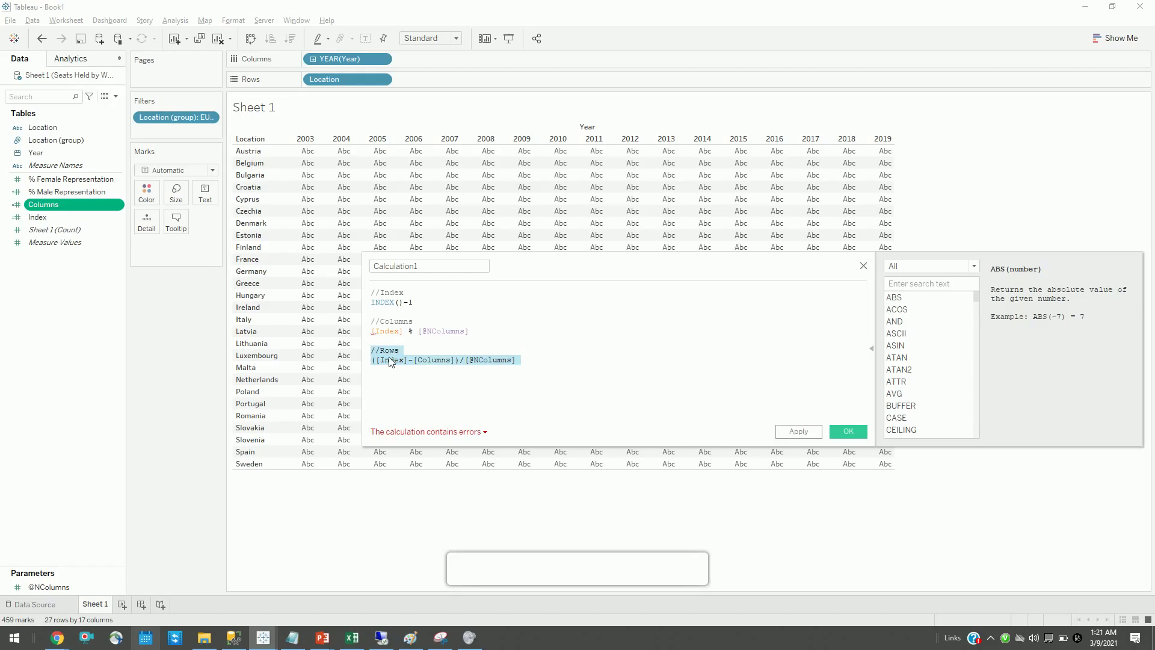
pyautogui.moveTo(390, 360); pyautogui.dragTo(68, 319)
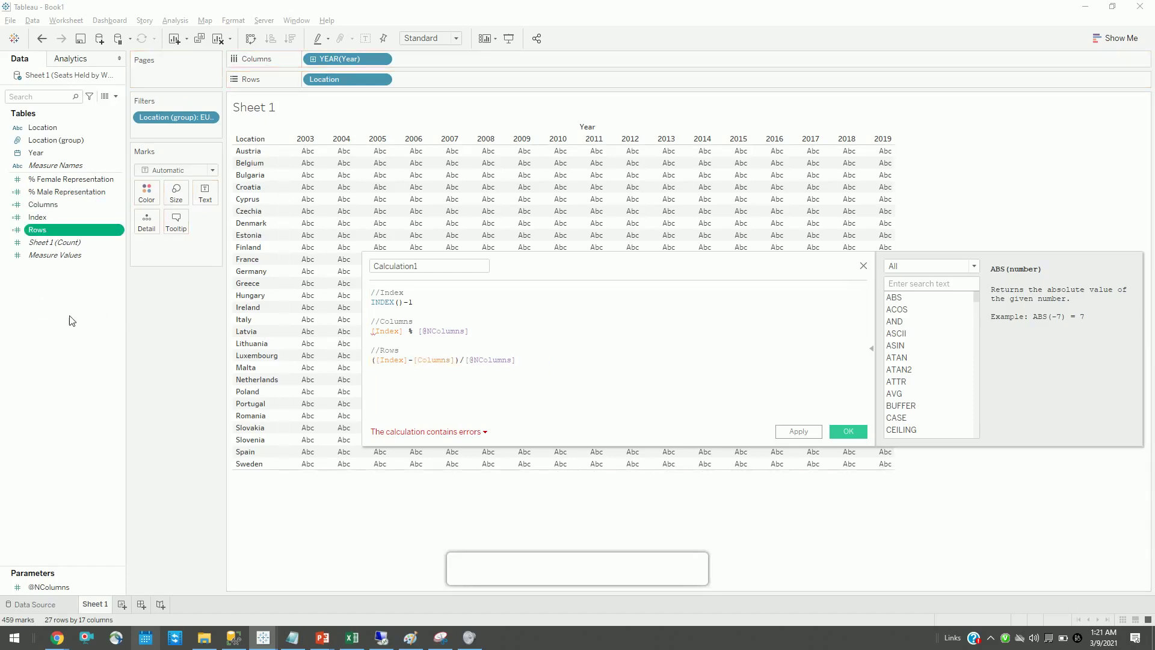
pyautogui.click(864, 266)
# Clear the sheet, convert Columns and Rows to discrete, and place them on the Columns and Rows shelves.
pyautogui.click(218, 38)
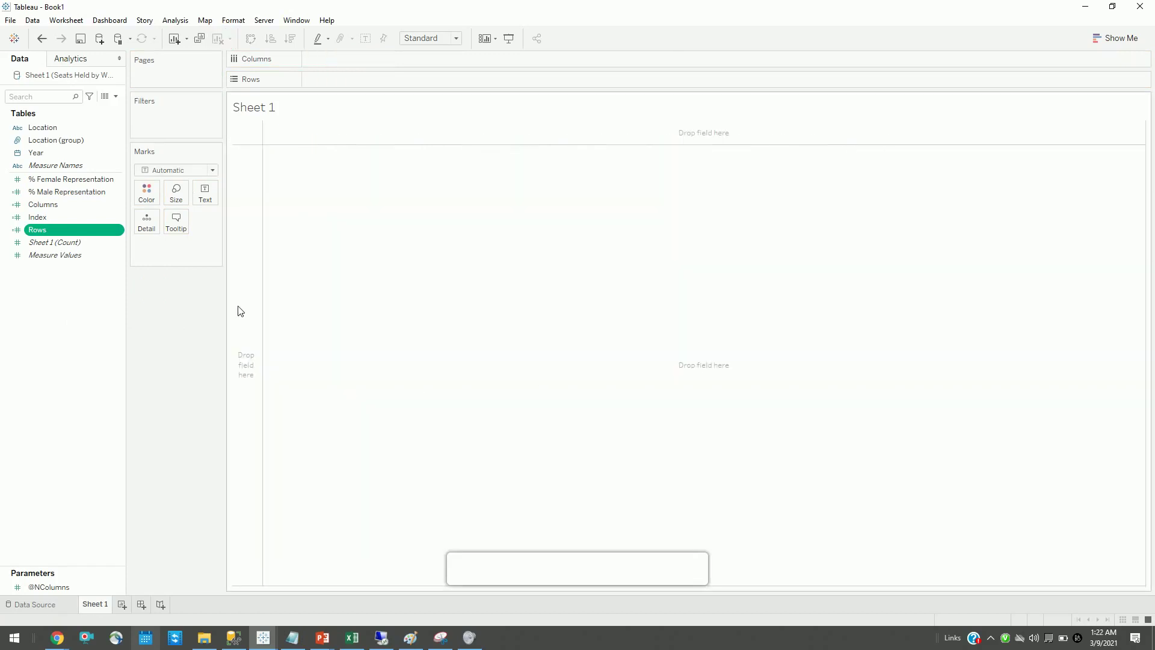
pyautogui.keyDown('ctrl'); pyautogui.click(58, 212); pyautogui.keyUp('ctrl')
pyautogui.rightClick(57, 212)
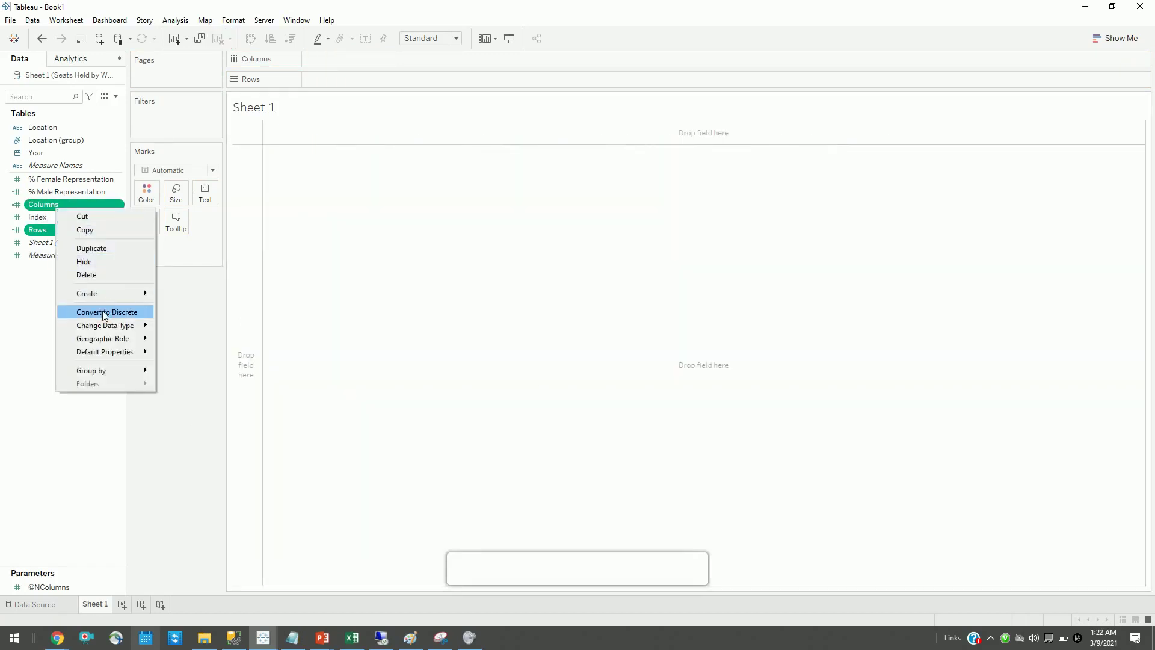
pyautogui.click(102, 311)
pyautogui.moveTo(43, 204); pyautogui.dragTo(385, 59)
pyautogui.moveTo(42, 227); pyautogui.dragTo(334, 80)
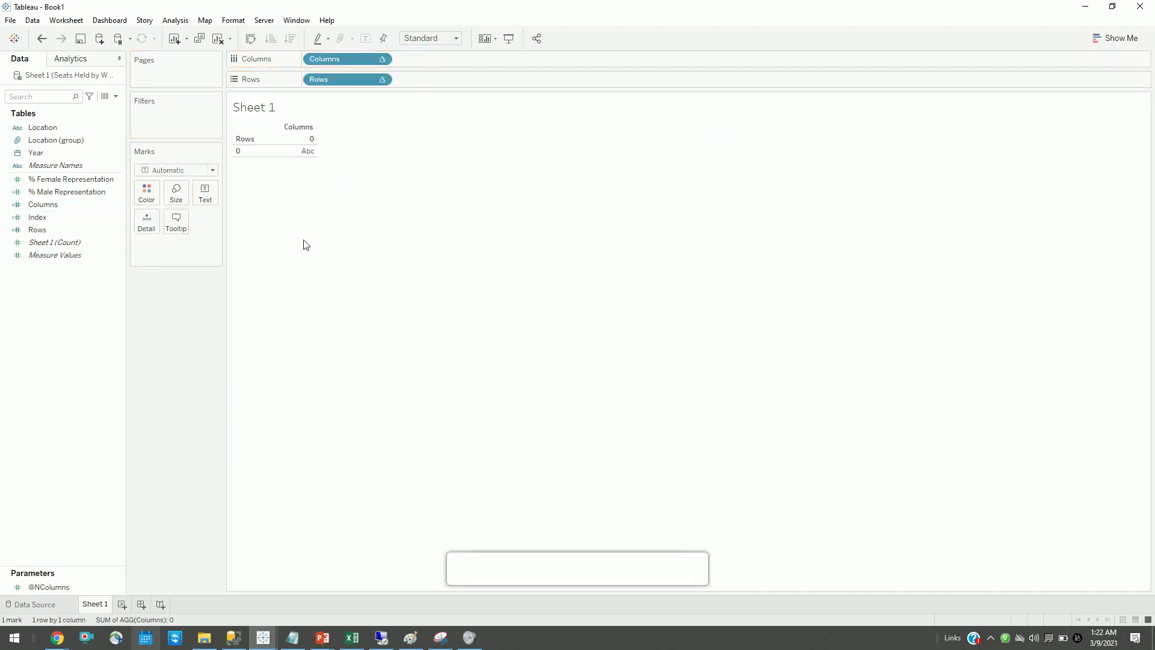
# Add Location (group) to the Filters shelf.
pyautogui.click(27, 142)
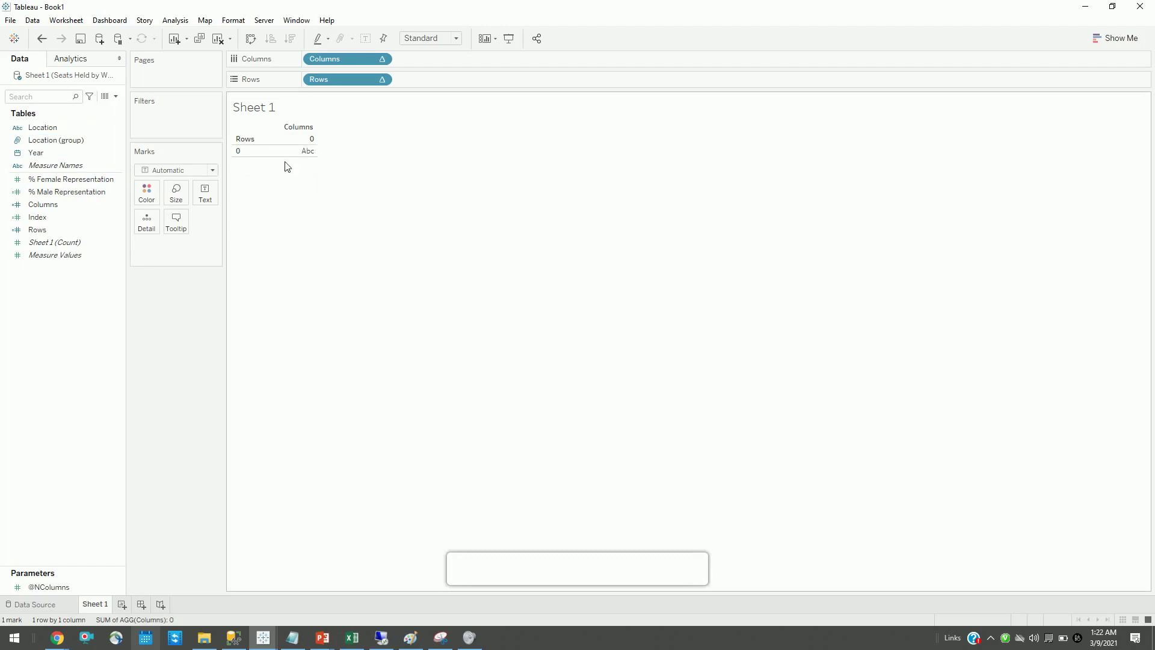
pyautogui.moveTo(313, 157)
pyautogui.click(148, 344)
pyautogui.moveTo(56, 140); pyautogui.dragTo(174, 120)
# Keep only EU-27 in the filter and split the marks by Location.
pyautogui.click(464, 251)
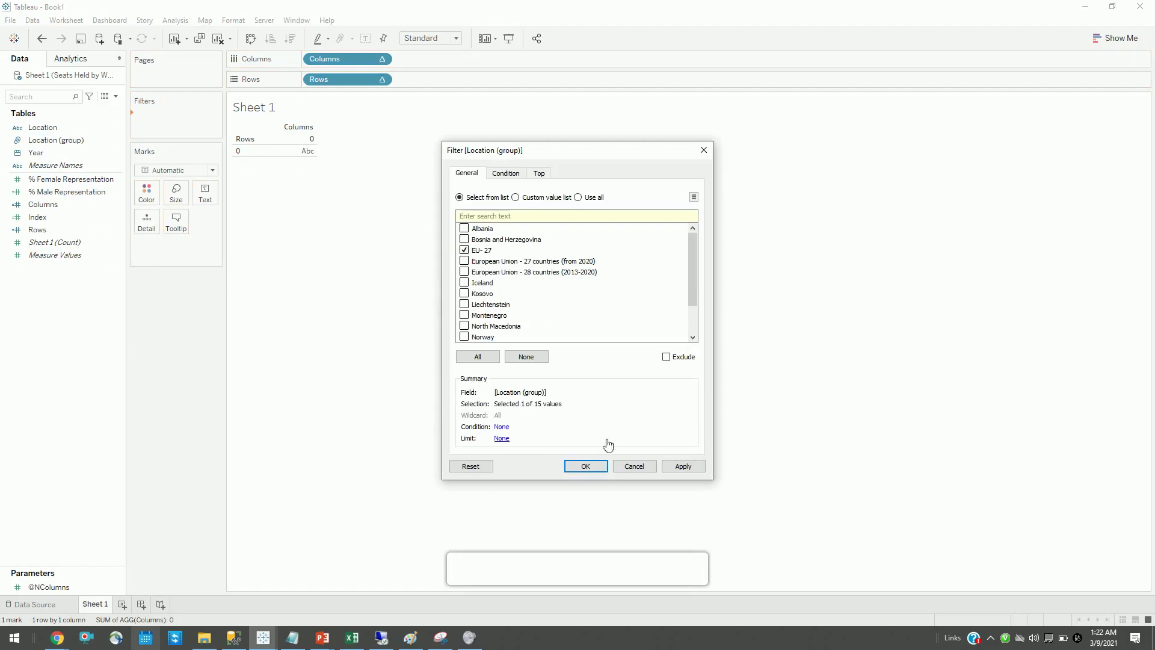
pyautogui.click(585, 467)
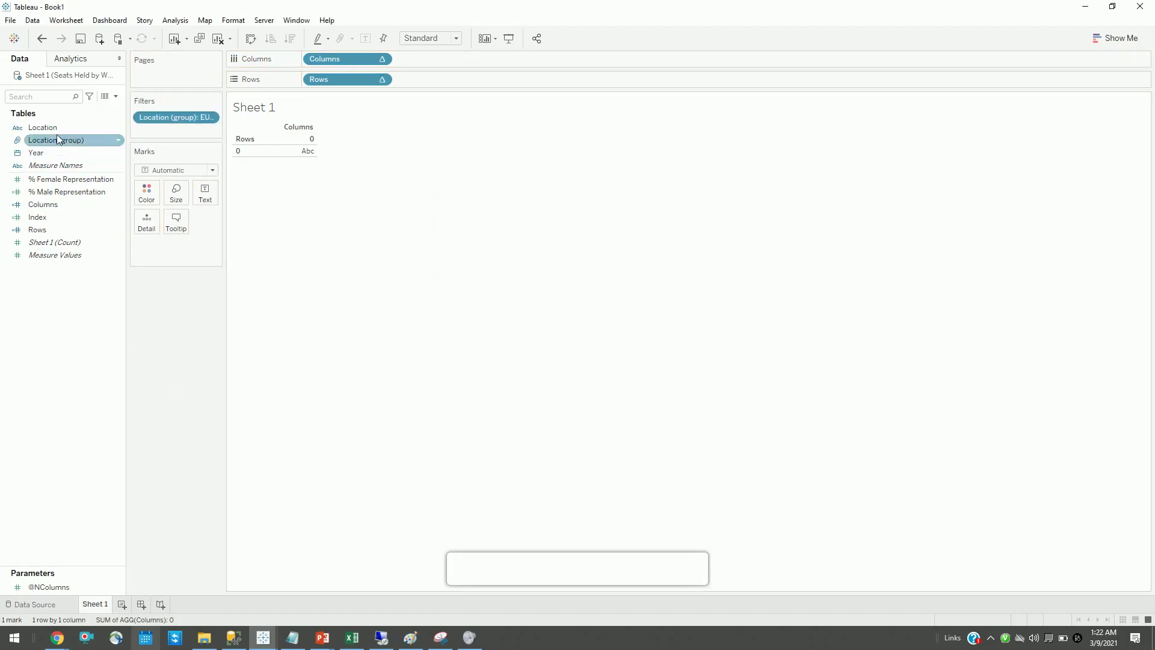
pyautogui.moveTo(43, 127); pyautogui.dragTo(147, 223)
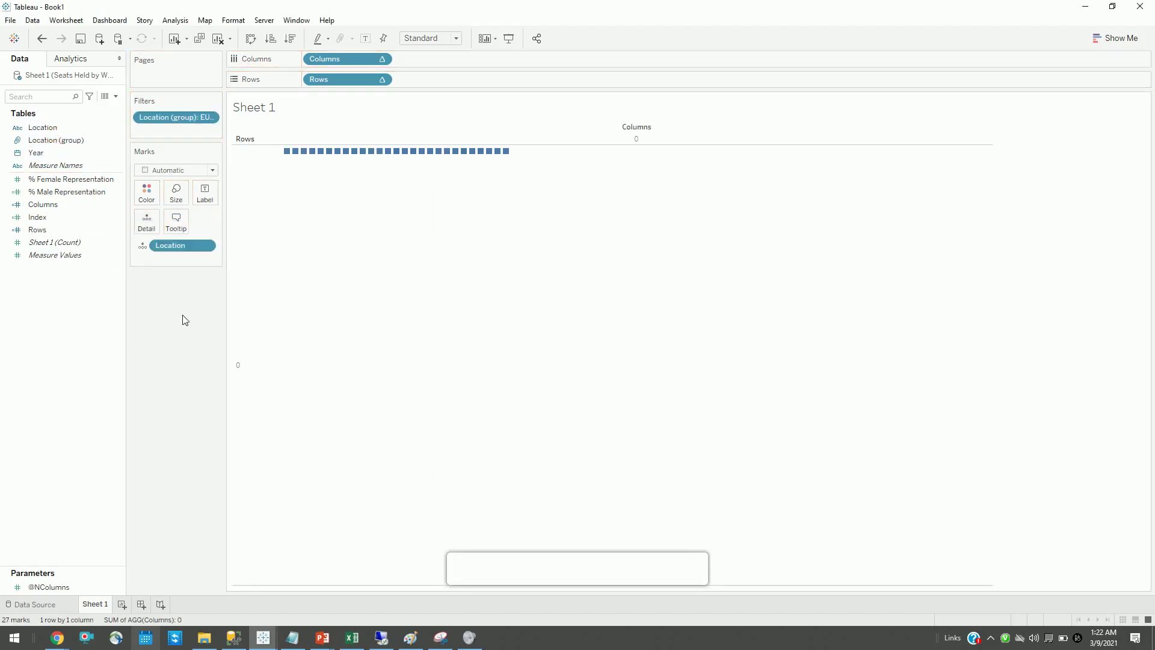
# Set both the Columns and Rows table calculations to compute using Location.
pyautogui.rightClick(350, 58)
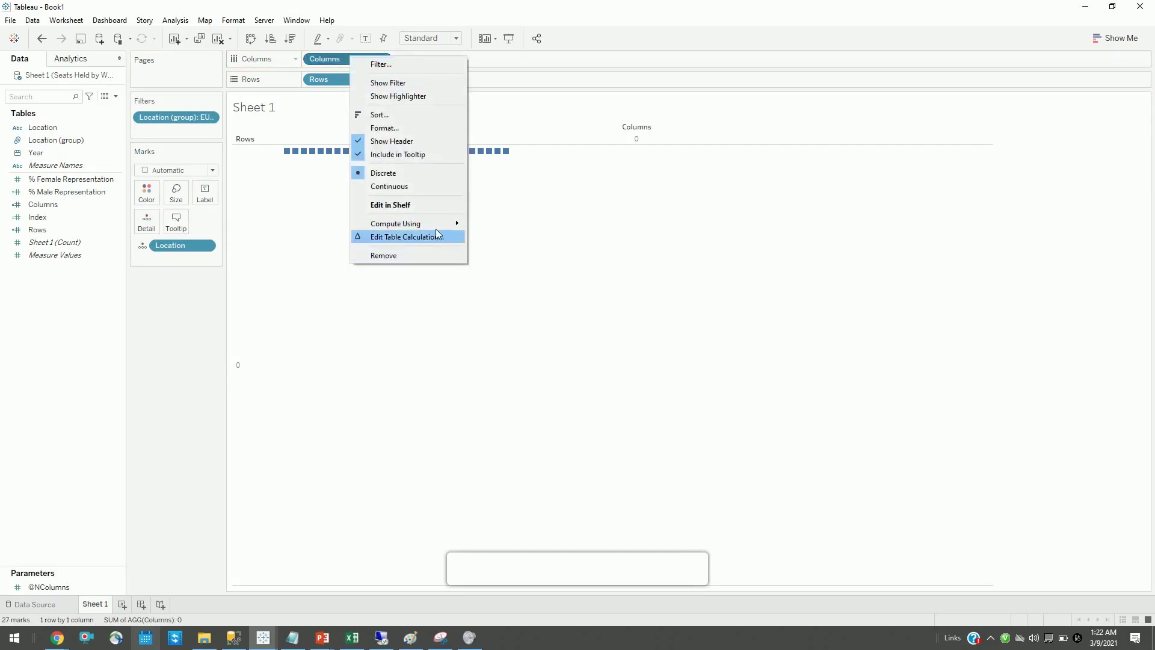
pyautogui.moveTo(424, 223)
pyautogui.click(536, 249)
pyautogui.rightClick(348, 89)
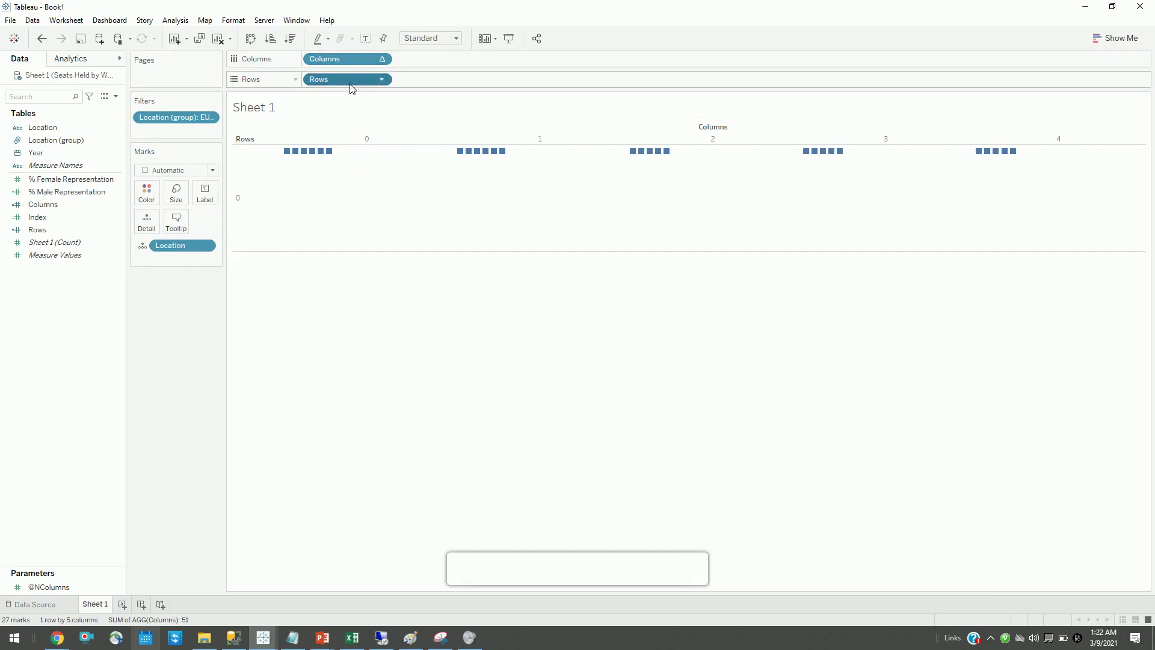
pyautogui.moveTo(421, 251)
pyautogui.click(512, 280)
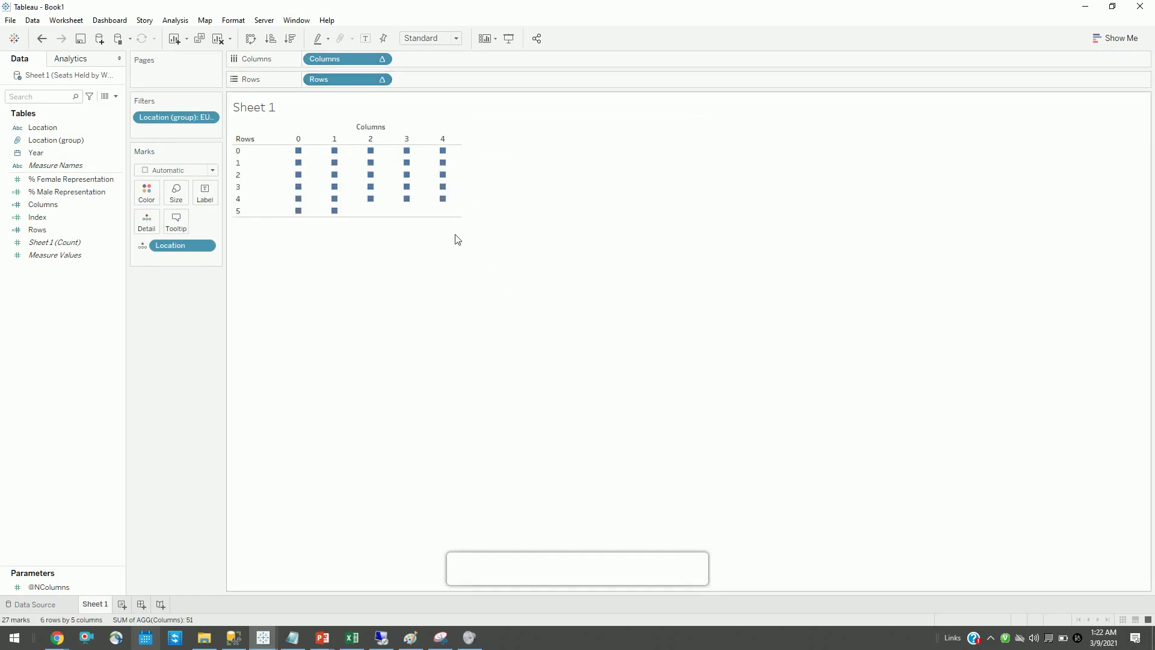
pyautogui.moveTo(298, 162)
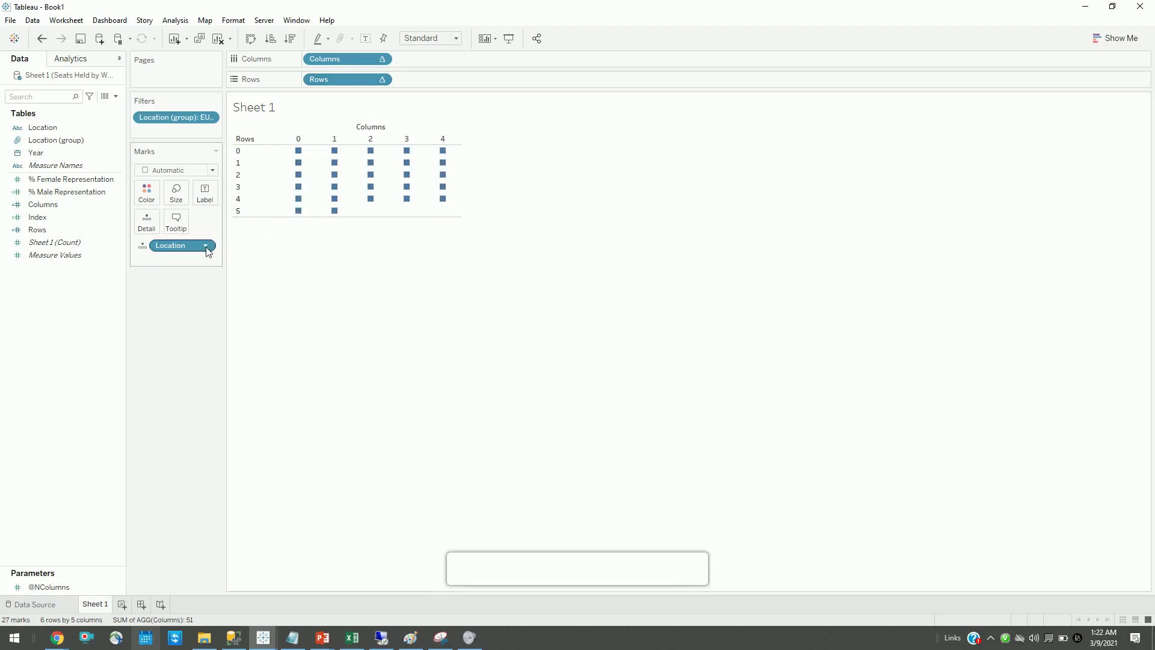
pyautogui.click(64, 206)
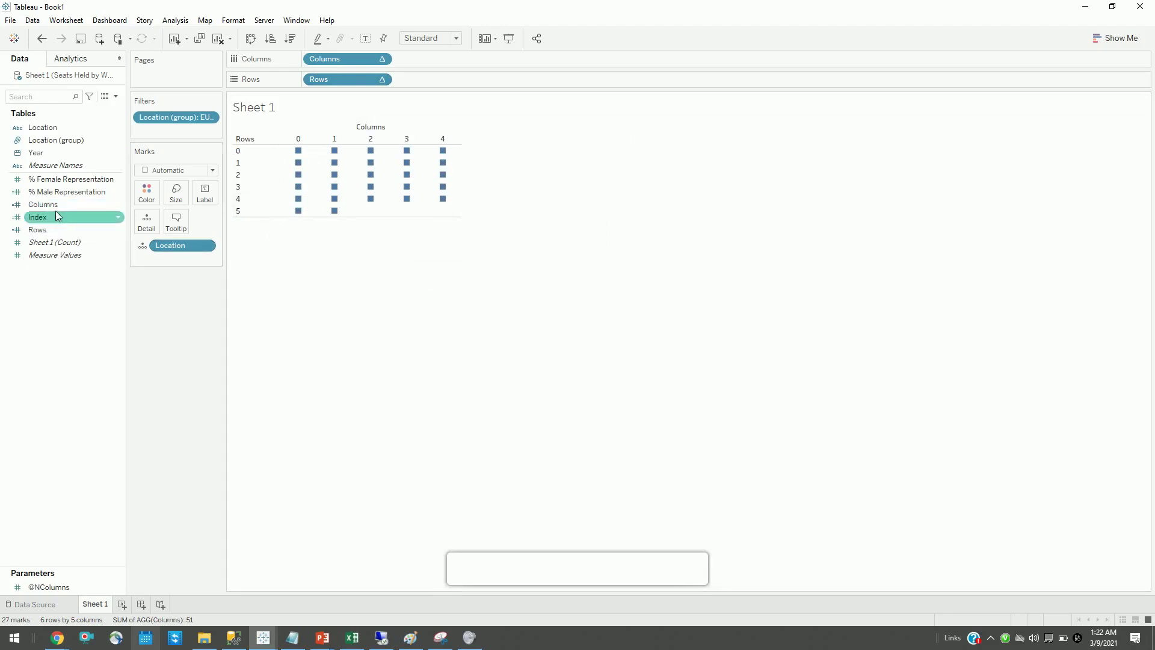
pyautogui.moveTo(53, 208); pyautogui.dragTo(146, 192)
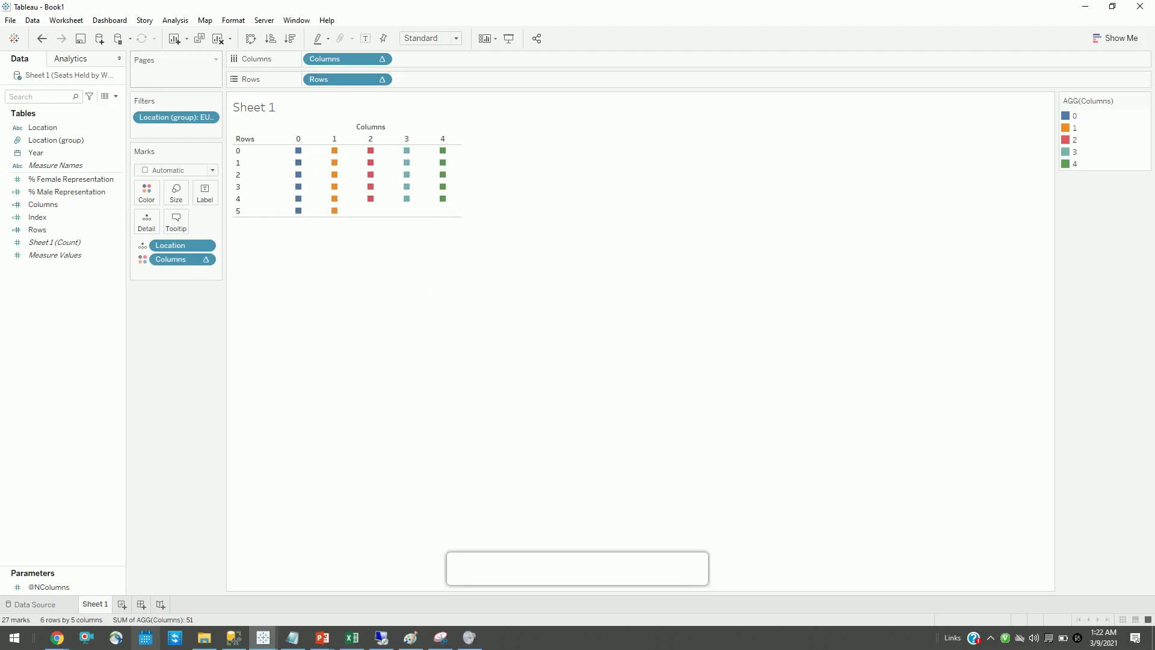
pyautogui.click(41, 38)
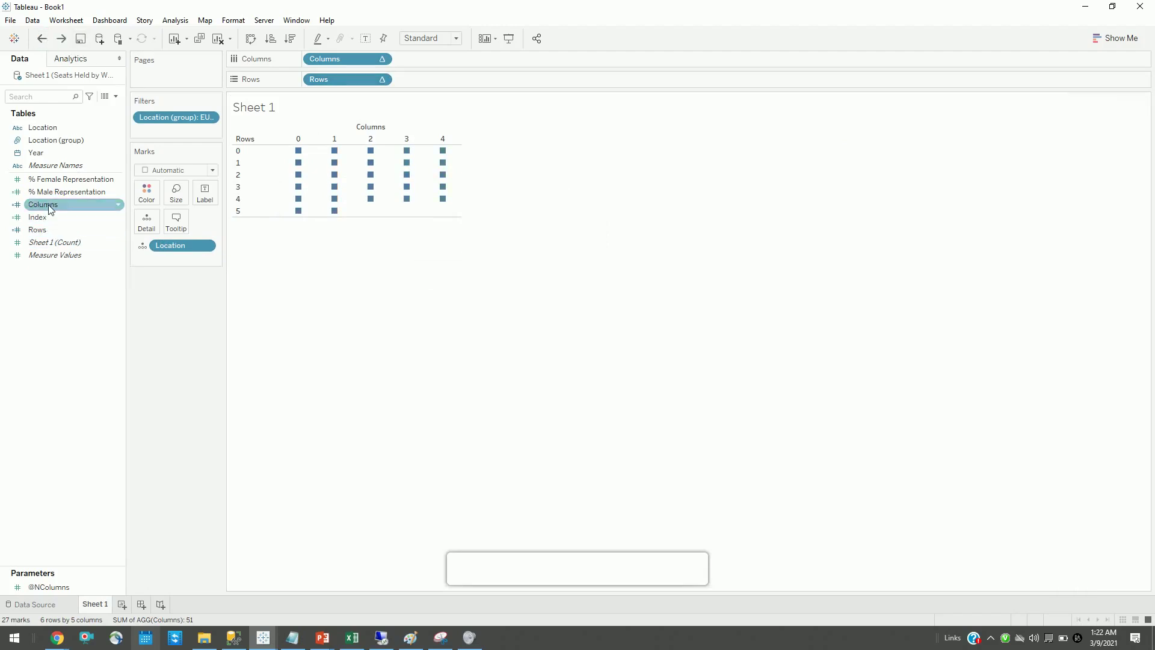
pyautogui.moveTo(43, 205); pyautogui.dragTo(183, 226)
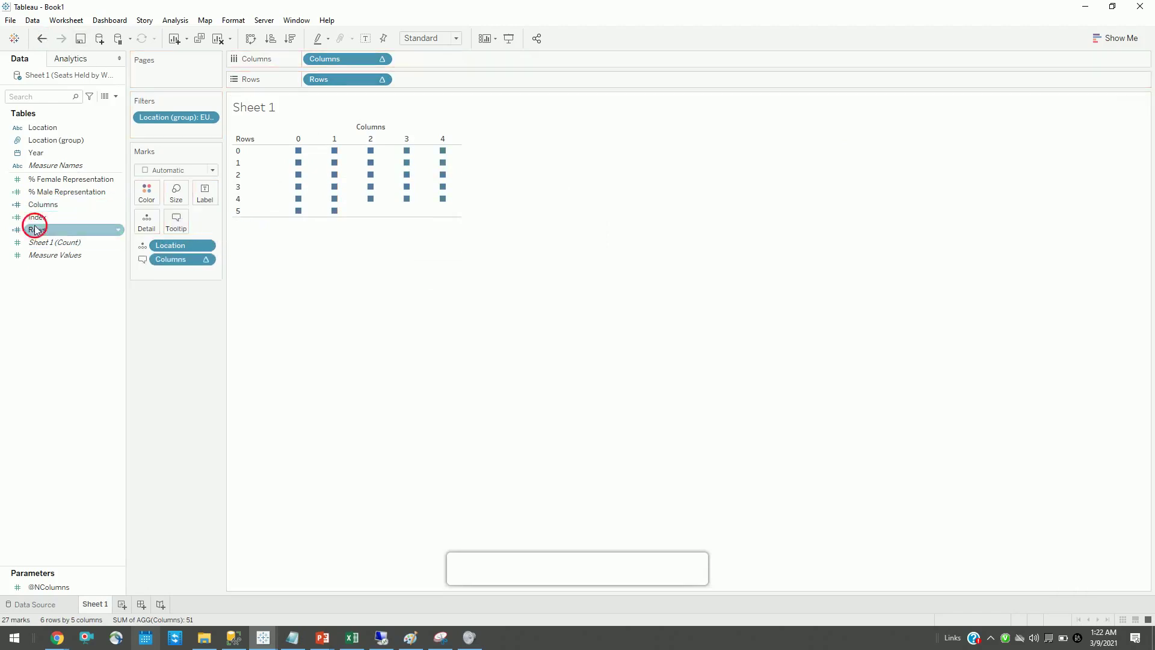
pyautogui.moveTo(36, 229); pyautogui.dragTo(179, 223)
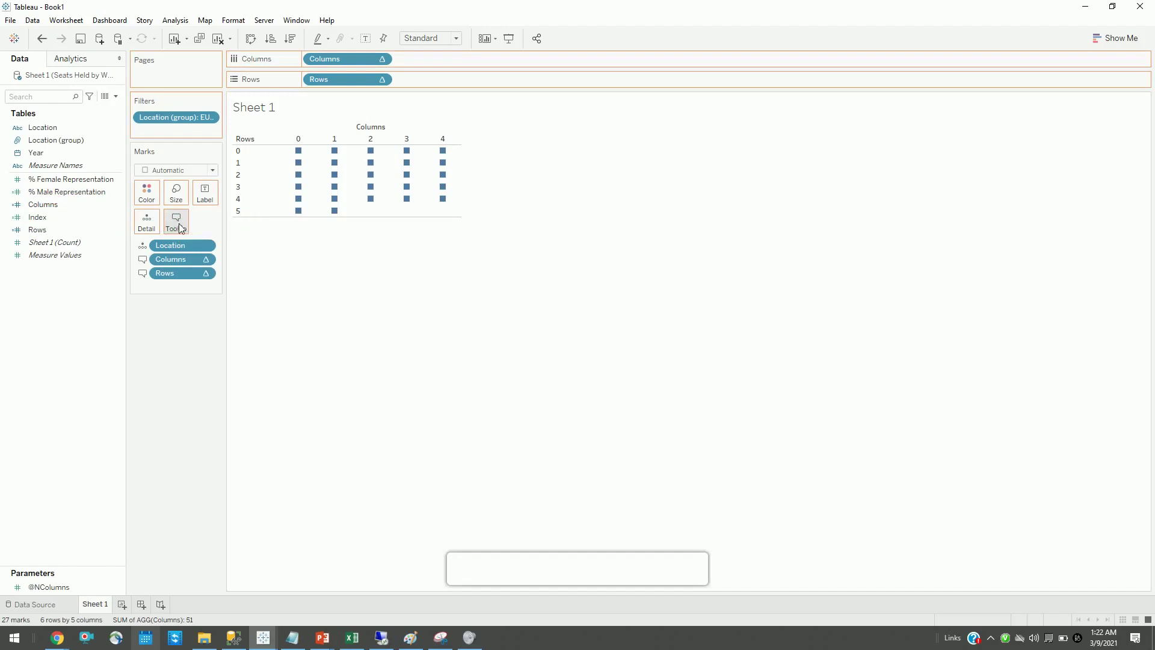
pyautogui.moveTo(49, 587); pyautogui.dragTo(146, 301)
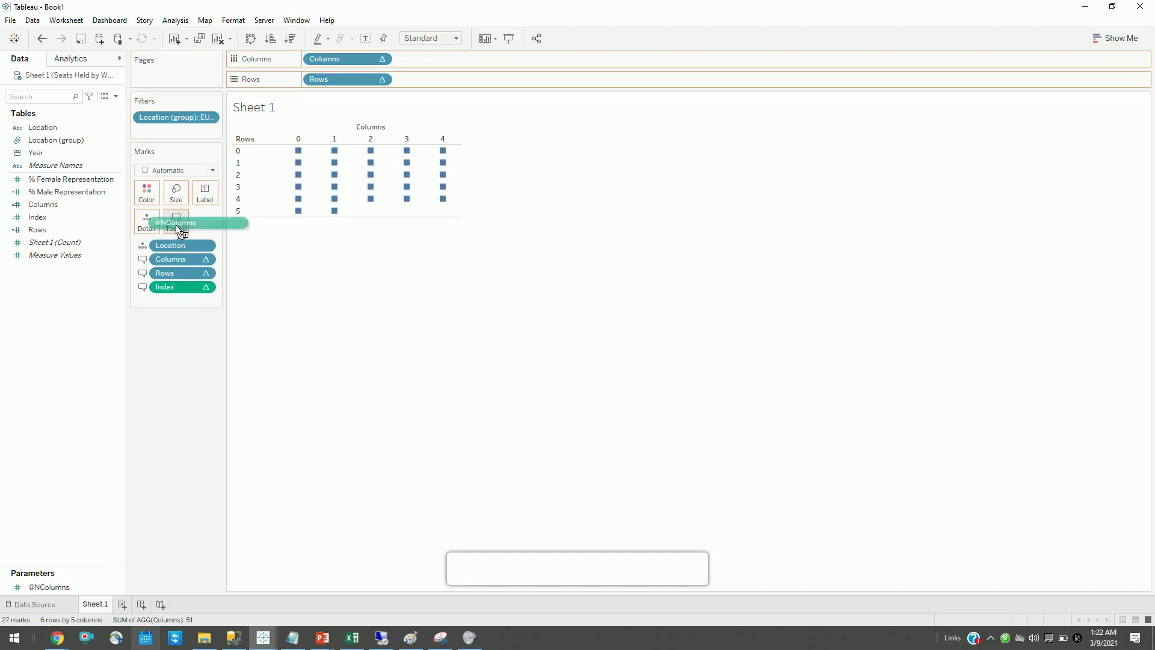
pyautogui.moveTo(178, 227); pyautogui.dragTo(177, 227)
pyautogui.moveTo(302, 156)
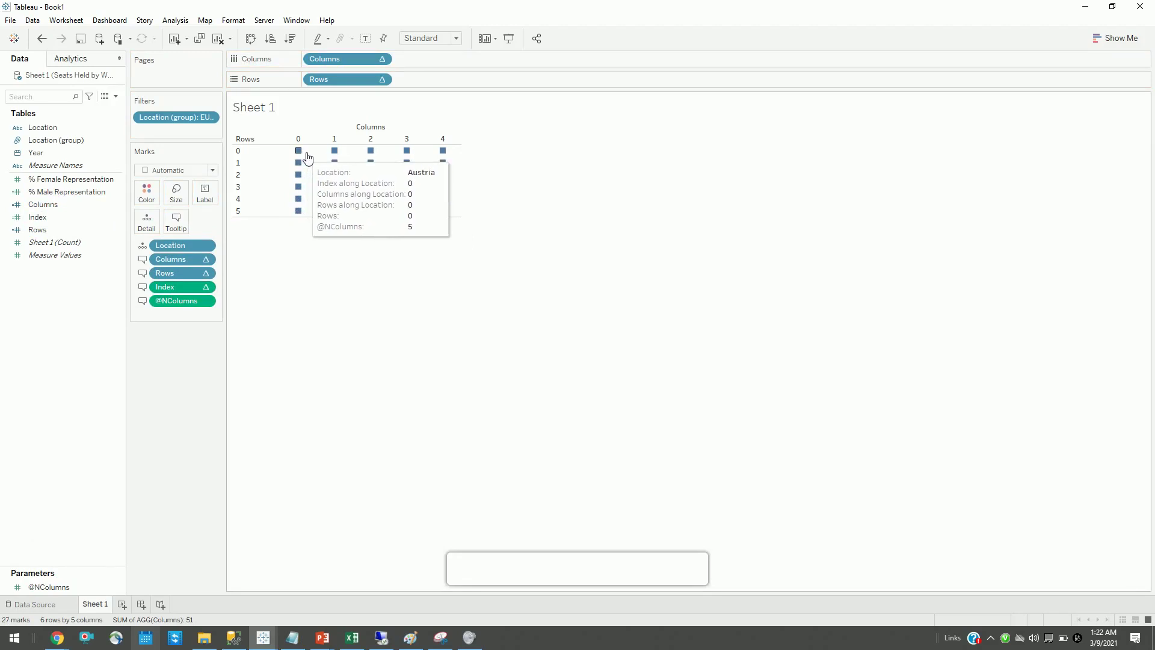
pyautogui.rightClick(56, 201)
pyautogui.click(90, 260)
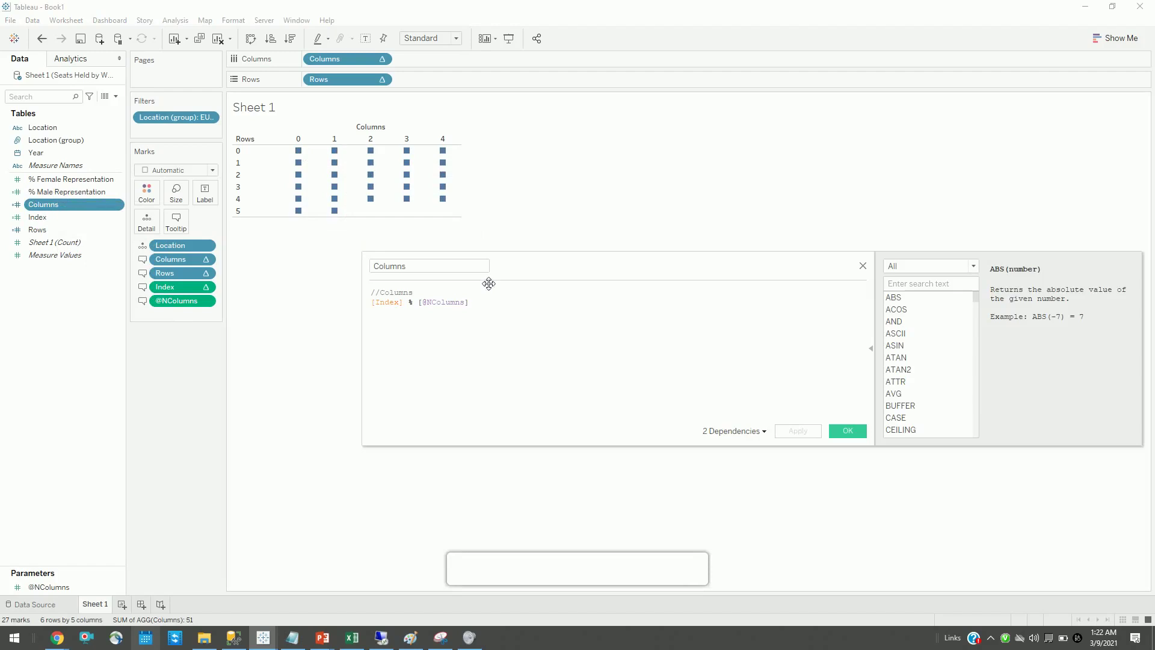
pyautogui.moveTo(487, 284); pyautogui.dragTo(470, 263)
pyautogui.moveTo(305, 157)
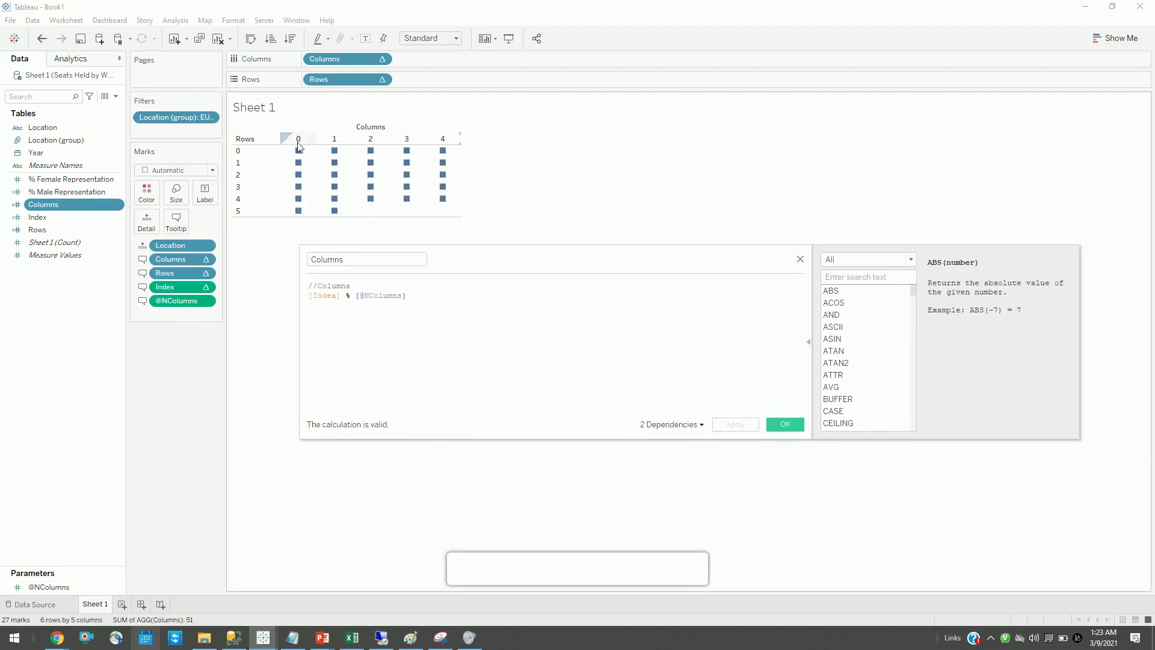
pyautogui.click(407, 296)
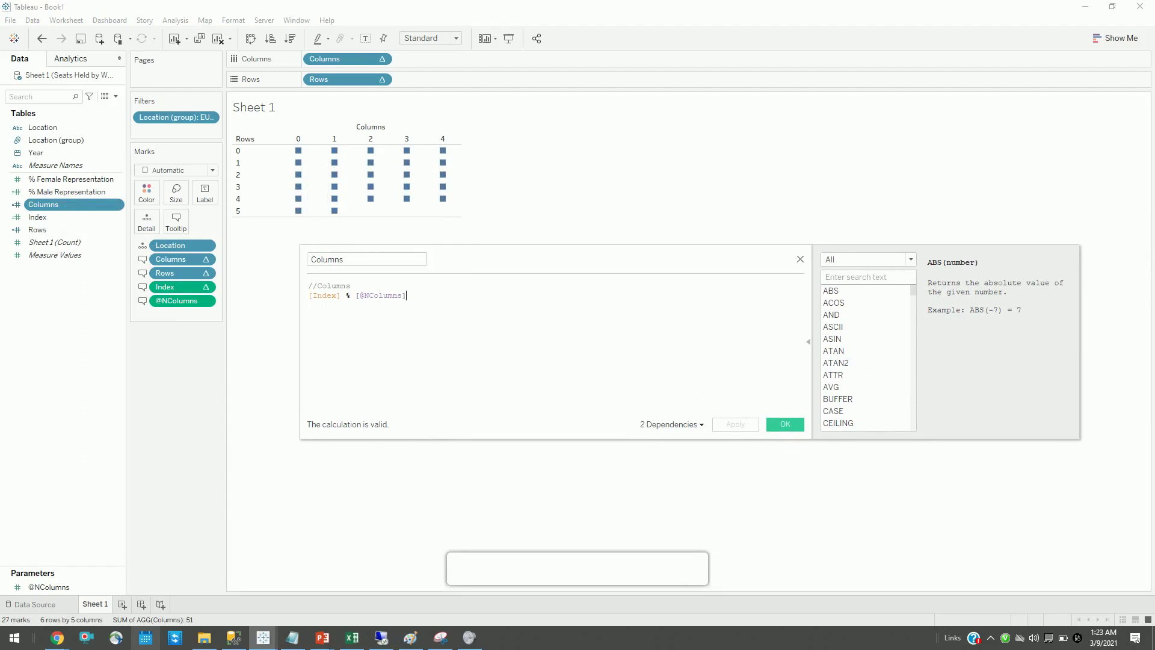
pyautogui.moveTo(304, 157)
pyautogui.click(54, 587)
pyautogui.rightClick(75, 590)
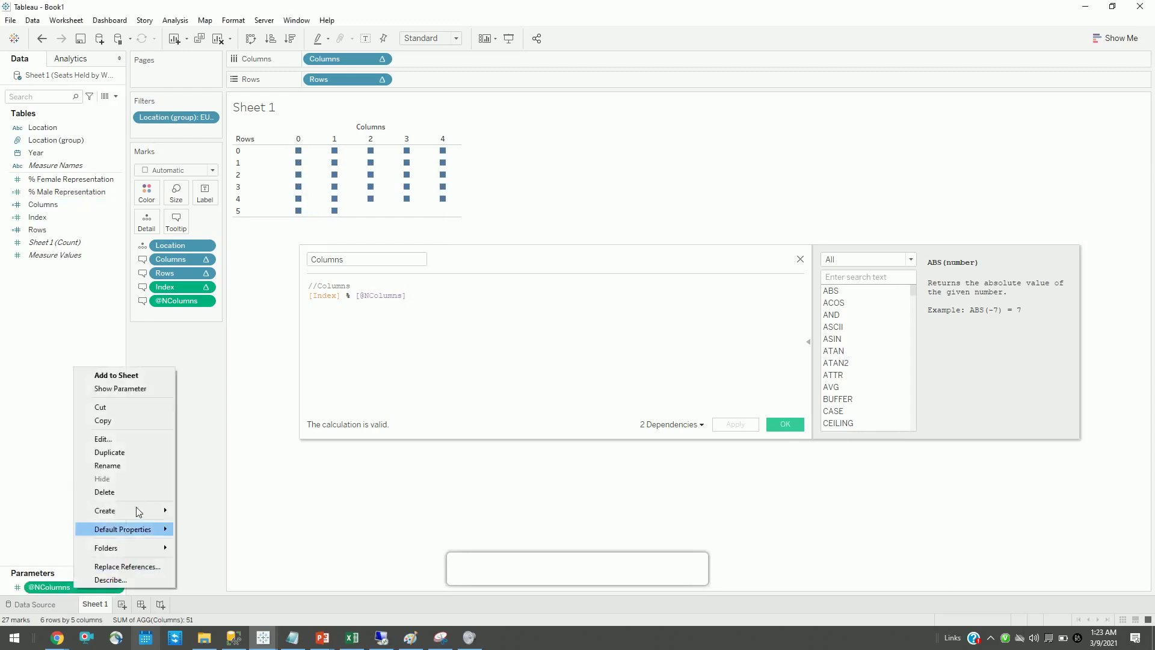
pyautogui.click(137, 396)
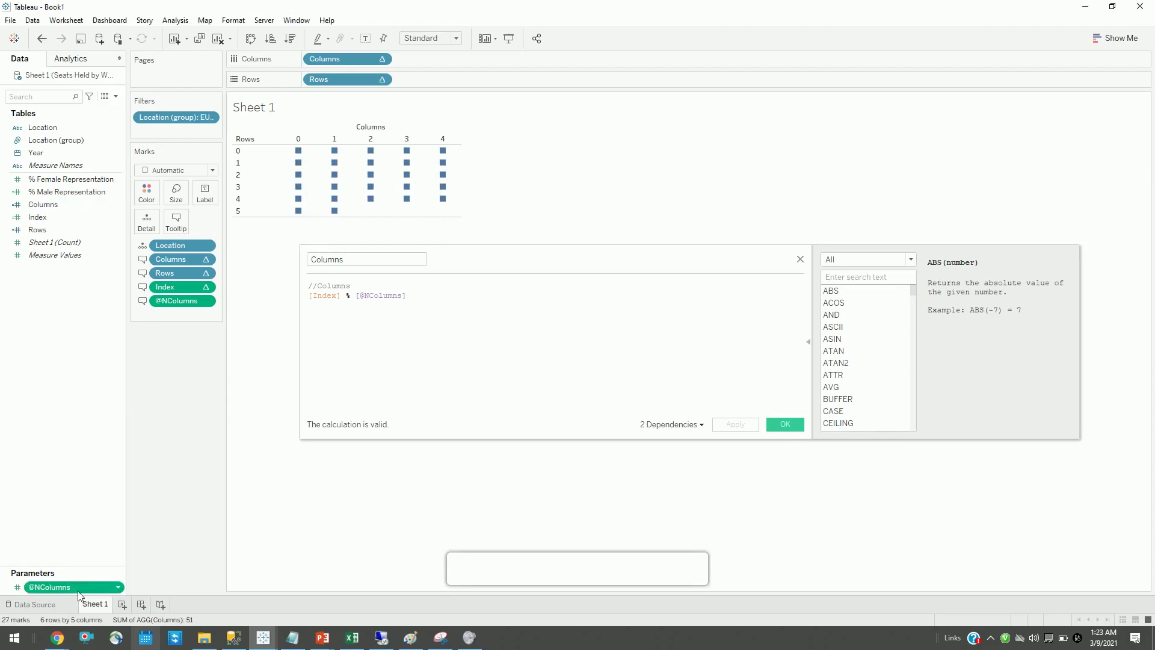
pyautogui.rightClick(78, 590)
pyautogui.click(112, 387)
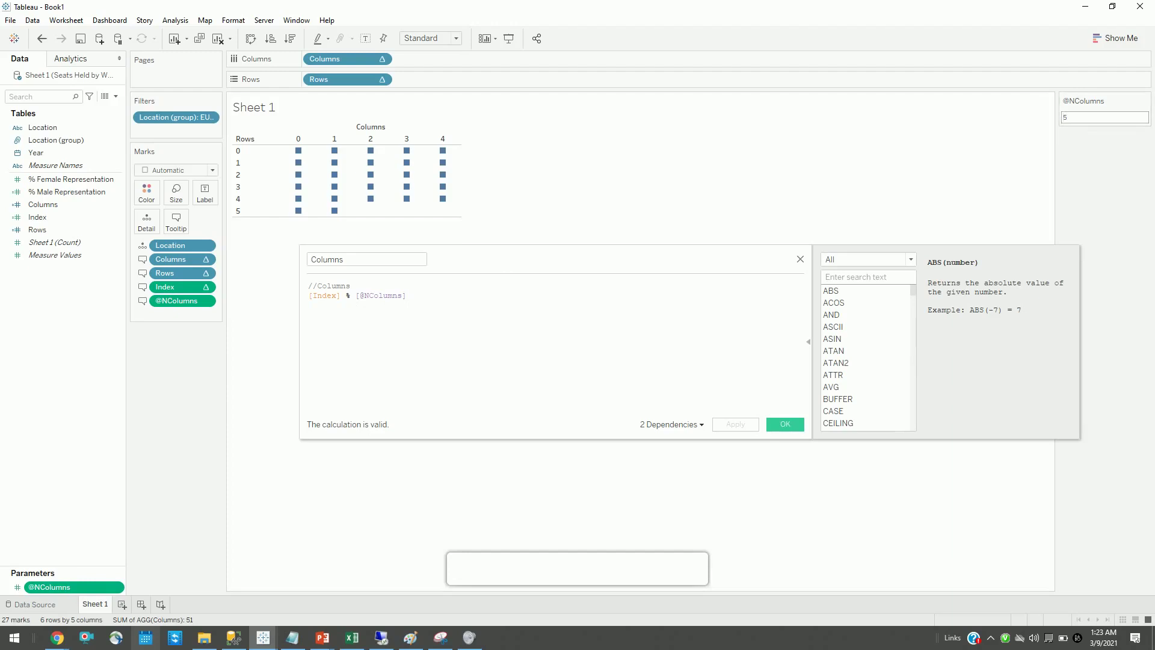
# Highlight the % modulo operator in the Columns formula.
pyautogui.doubleClick(348, 295)
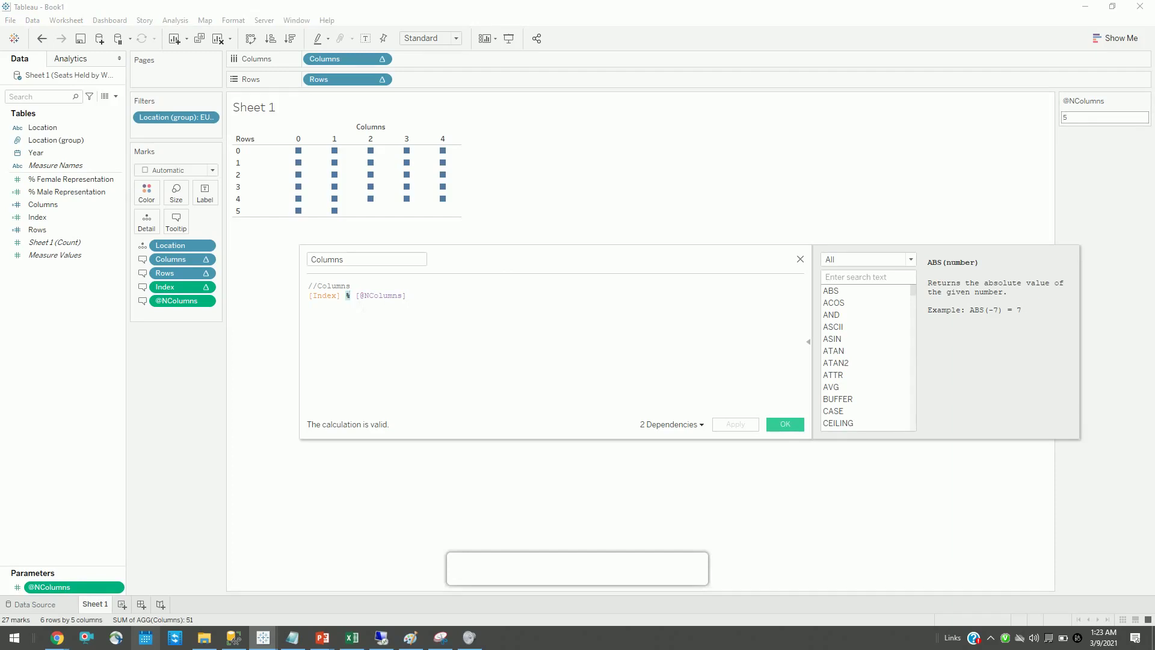
pyautogui.moveTo(339, 154)
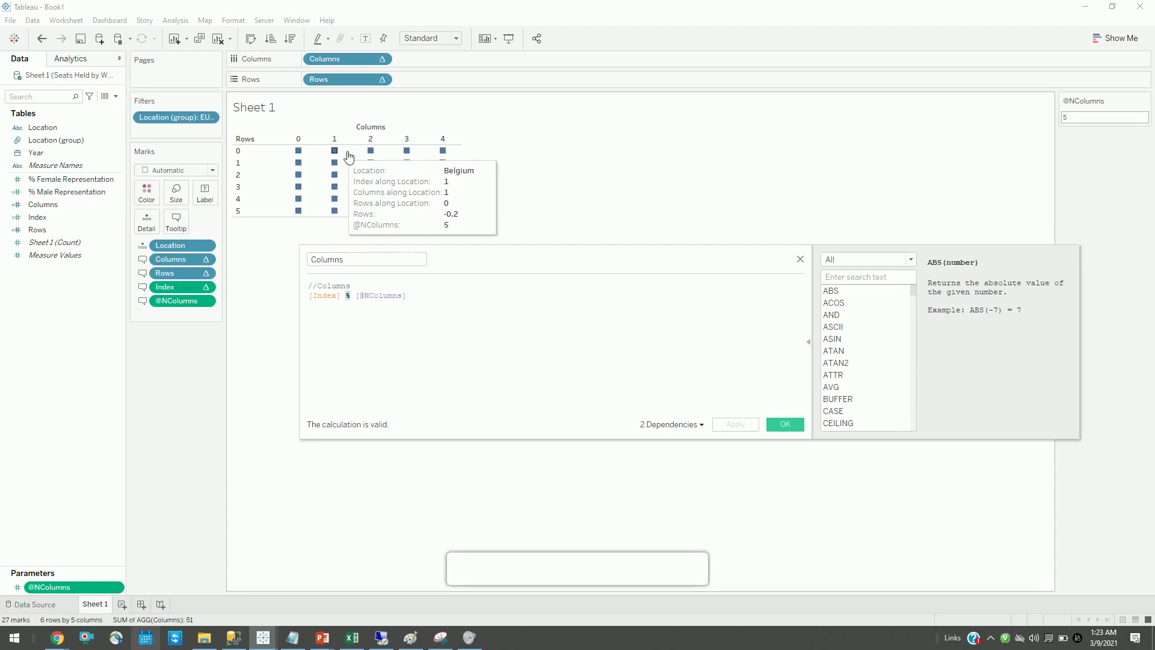
pyautogui.moveTo(448, 154)
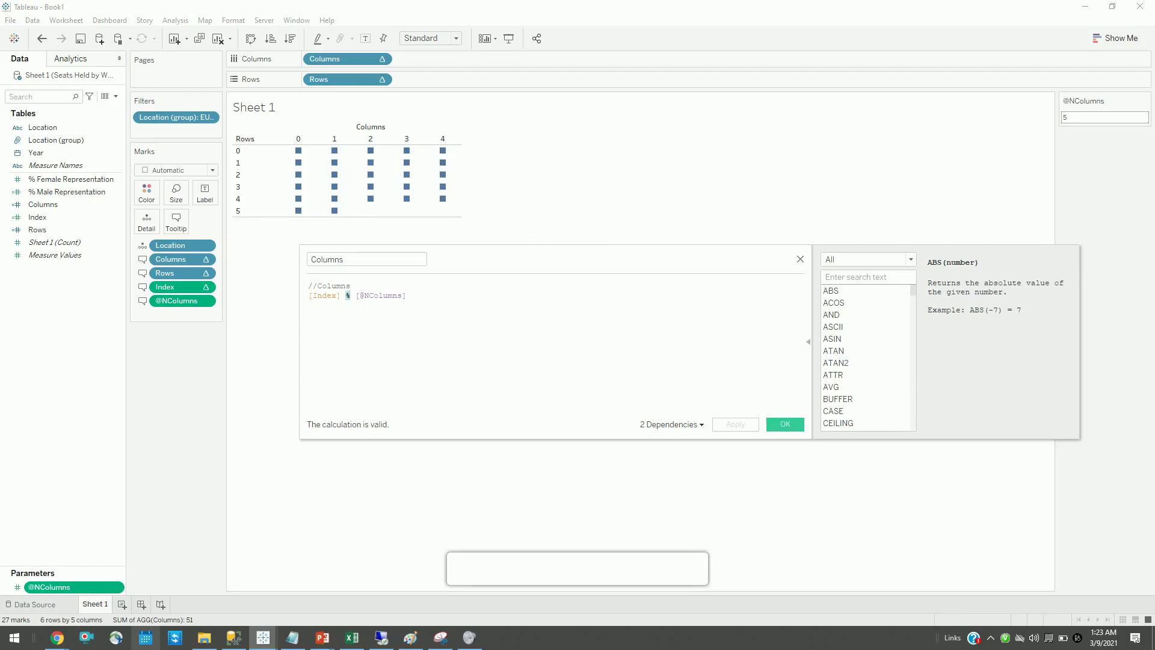
pyautogui.moveTo(305, 168)
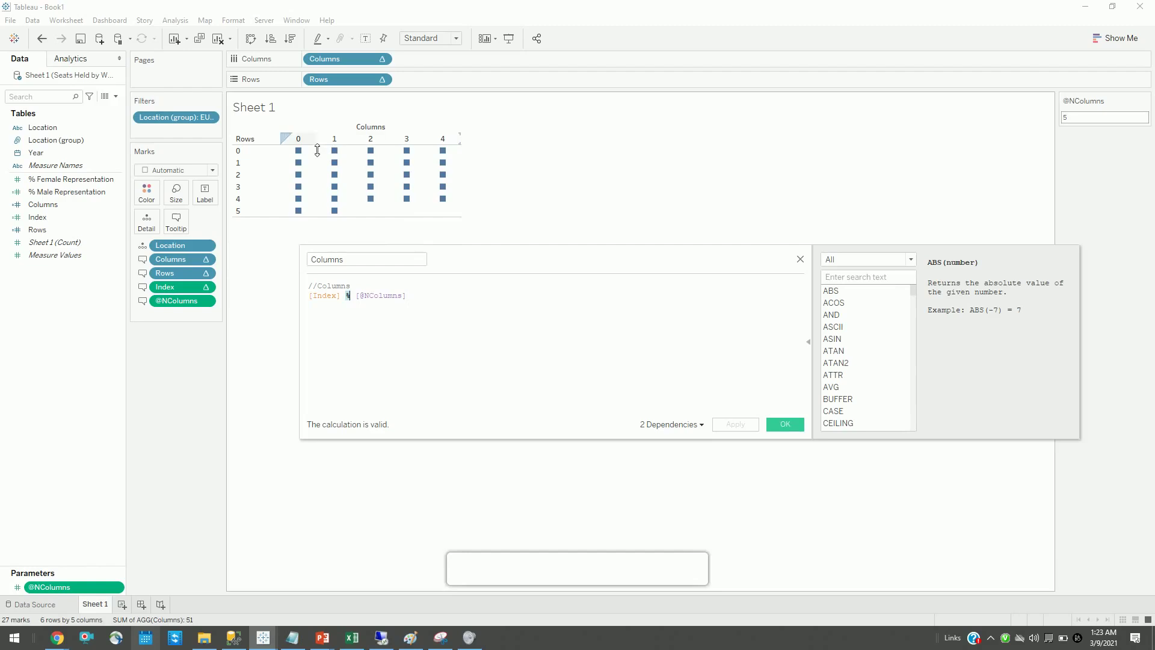
pyautogui.rightClick(59, 233)
pyautogui.click(103, 283)
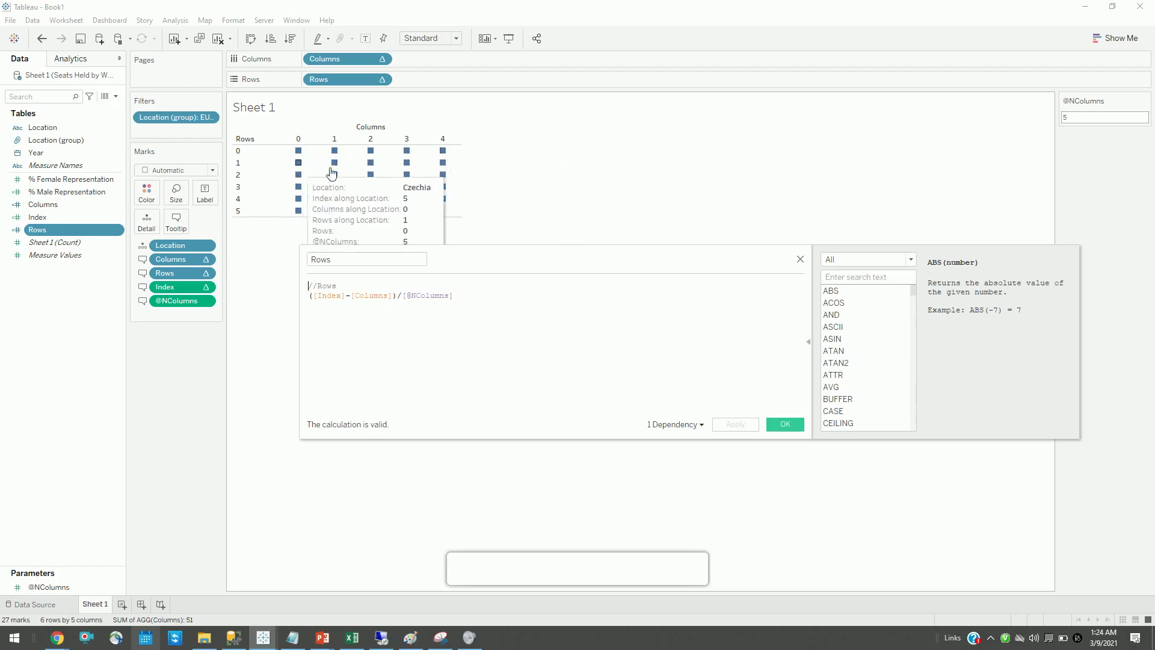
pyautogui.click(800, 259)
pyautogui.click(191, 403)
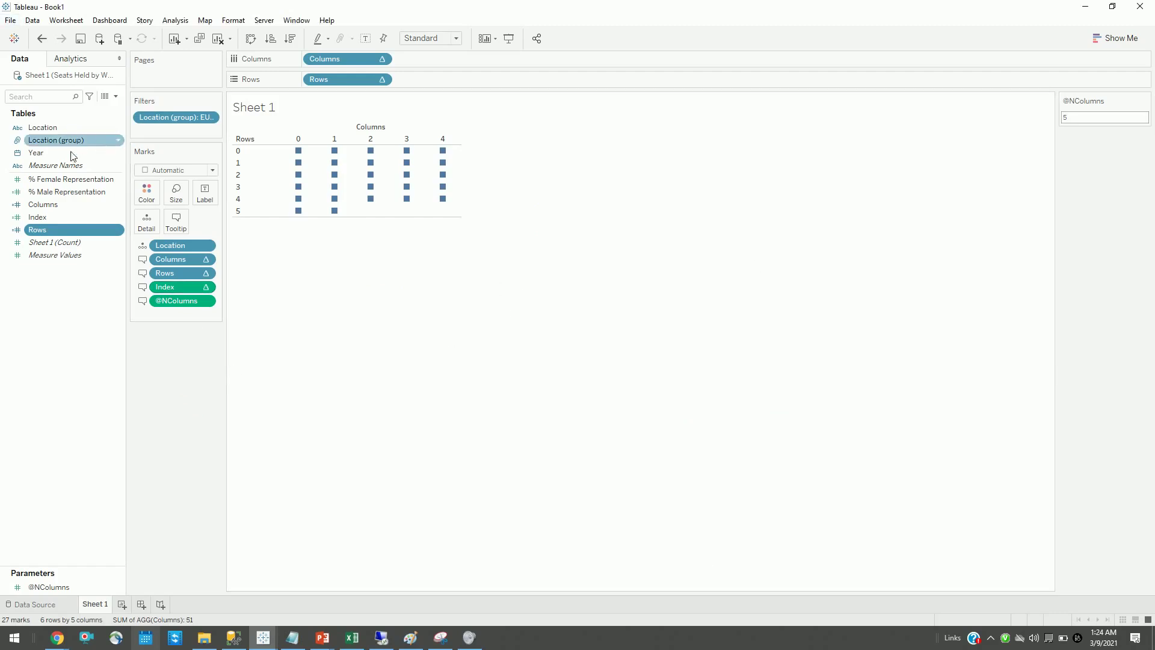
# Put continuous Year on columns and plot % Female Representation as area charts in each panel.
pyautogui.moveTo(36, 152); pyautogui.dragTo(431, 62)
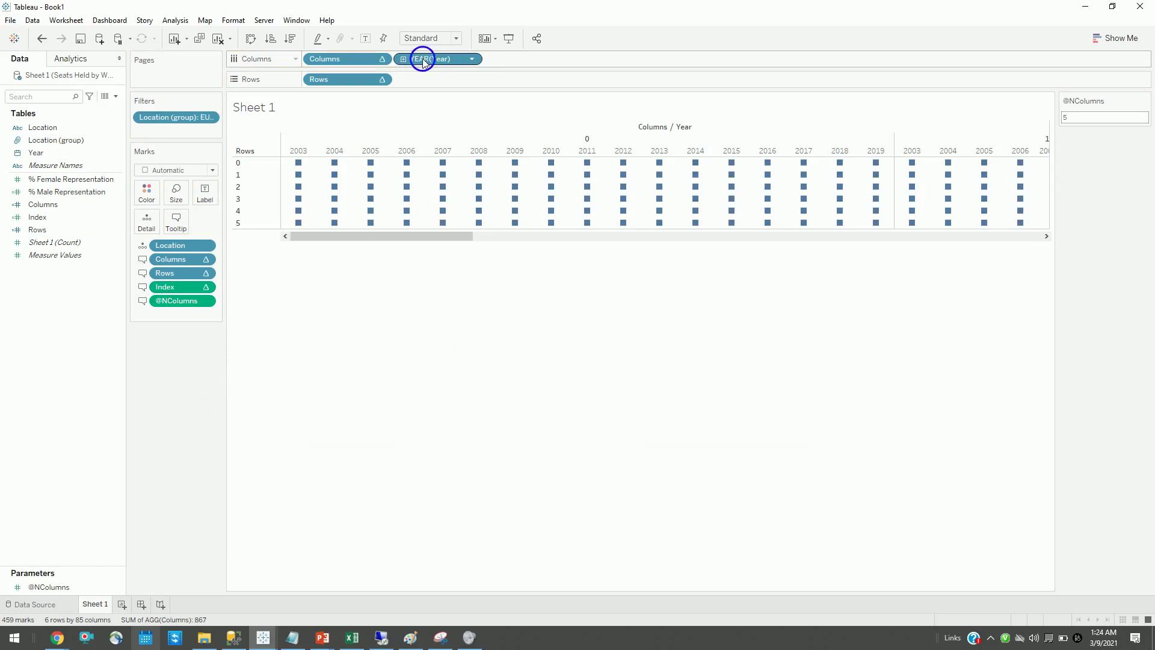
pyautogui.rightClick(421, 58)
pyautogui.click(470, 298)
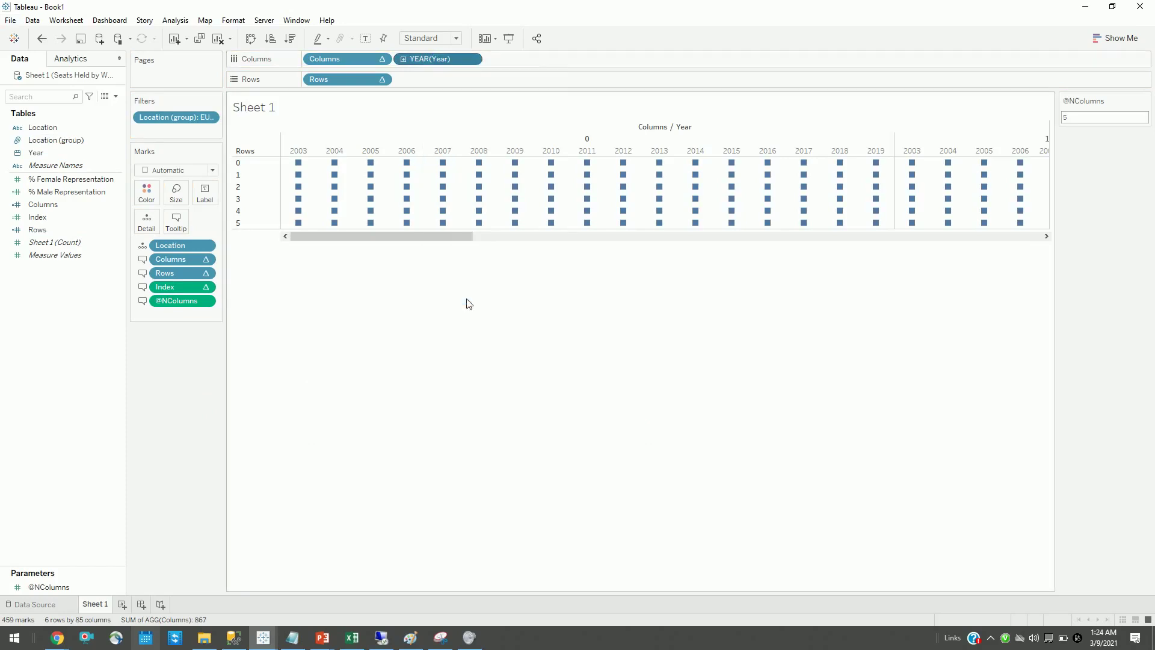
pyautogui.click(72, 241)
pyautogui.moveTo(66, 191)
pyautogui.mouseDown()
pyautogui.moveTo(301, 111)
pyautogui.moveTo(463, 84)
pyautogui.mouseUp()
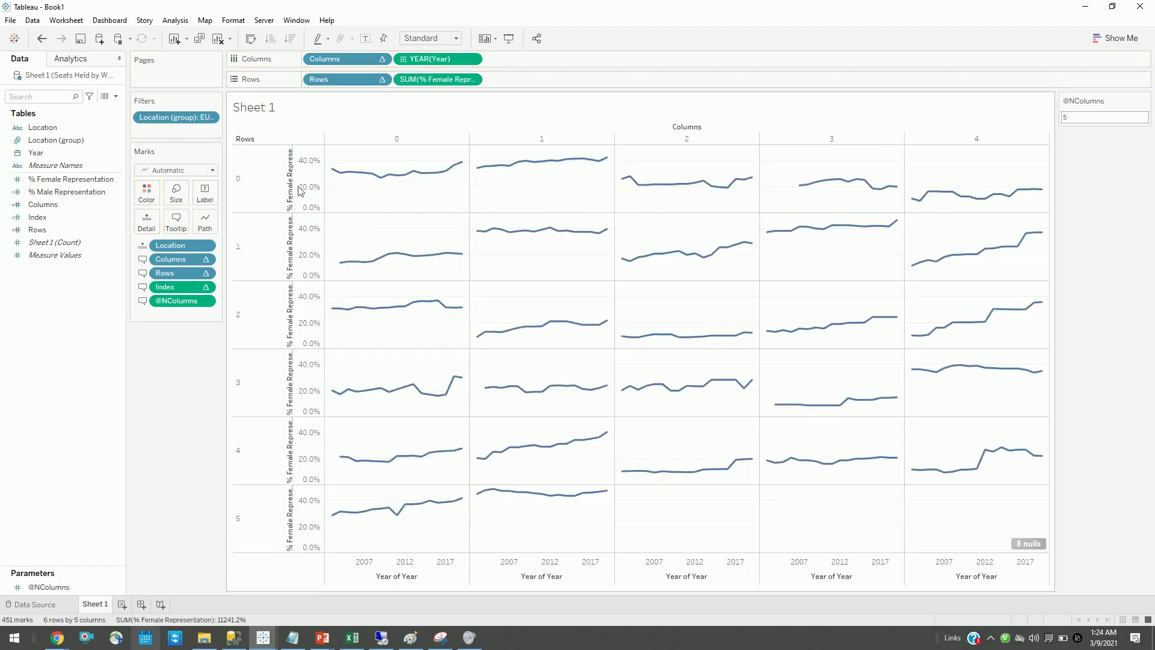
pyautogui.click(175, 170)
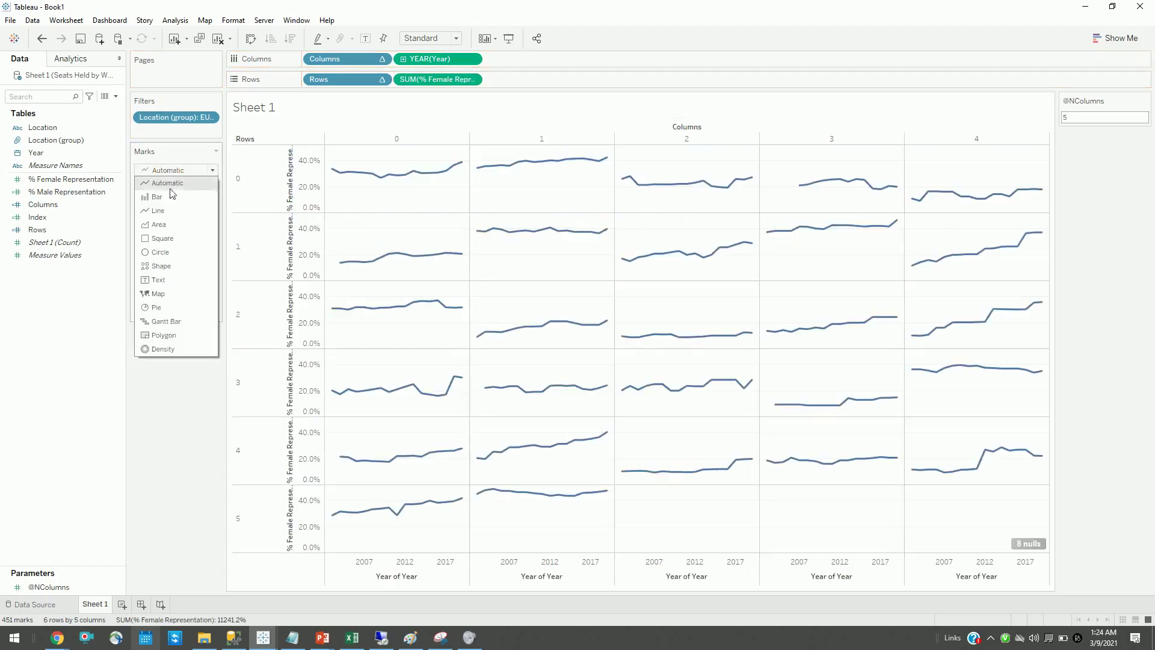
pyautogui.click(160, 224)
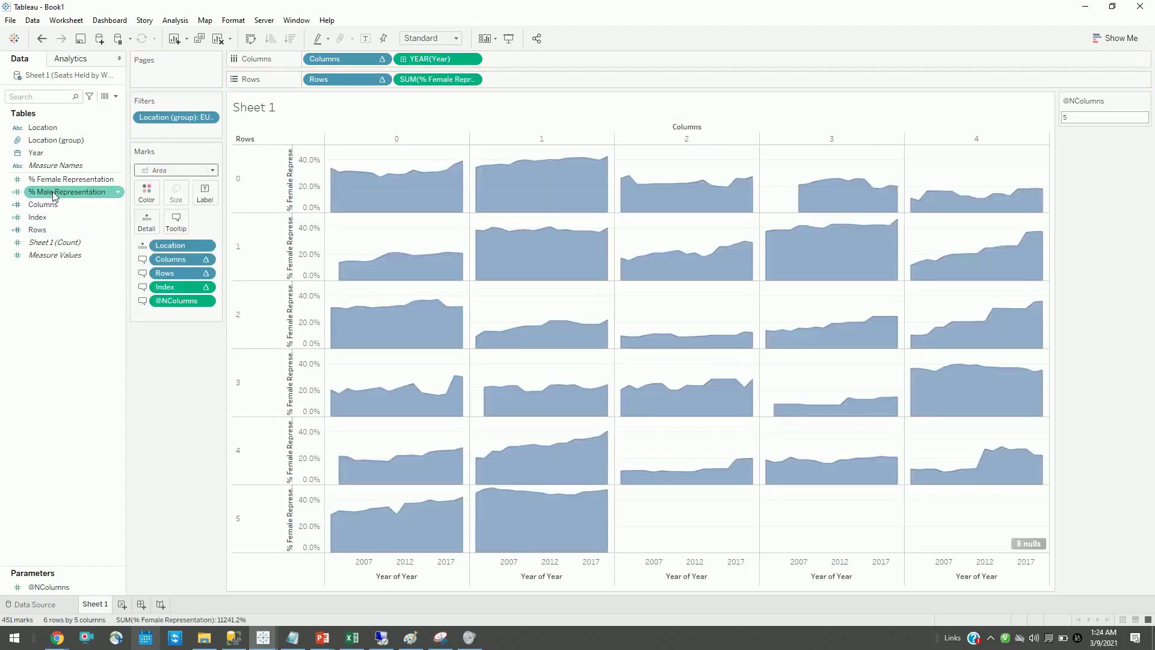
# Add % Male Representation and reorder the legend so female sits beneath male.
pyautogui.moveTo(52, 191); pyautogui.dragTo(292, 161)
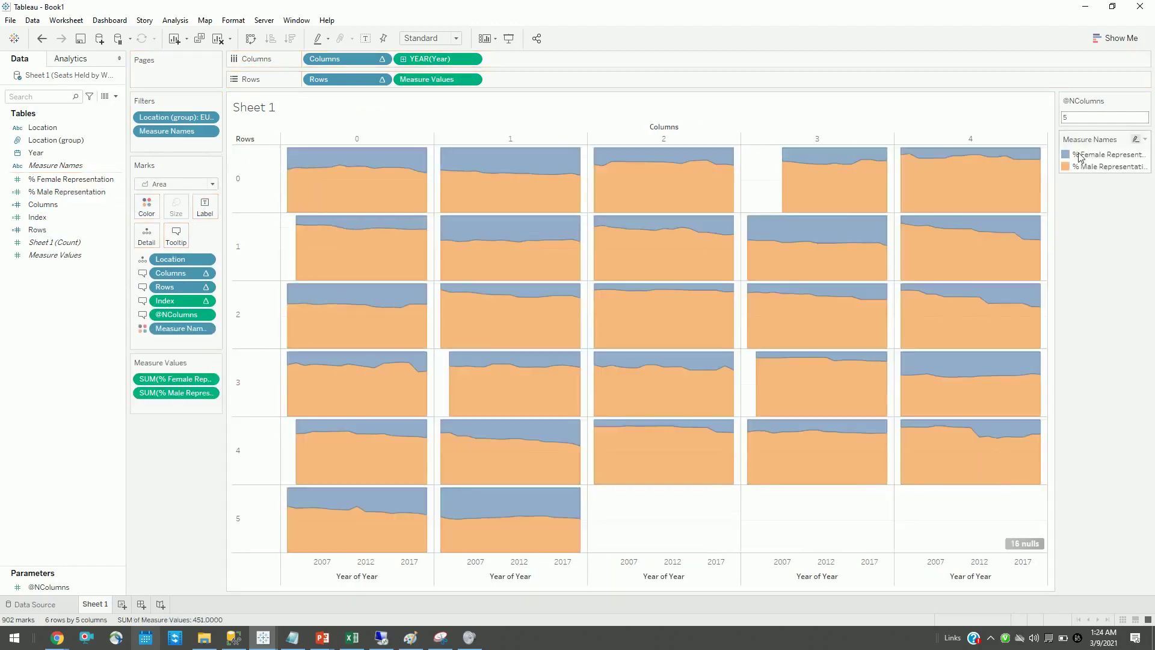
pyautogui.click(1105, 156)
pyautogui.moveTo(1143, 218); pyautogui.dragTo(1114, 211)
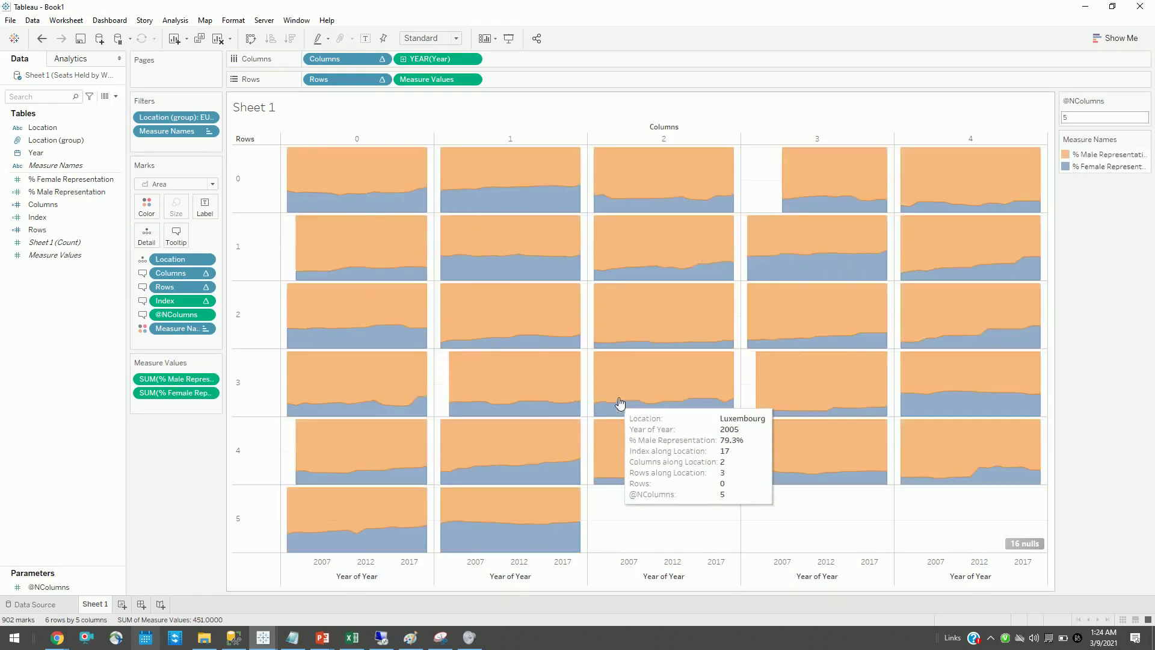
pyautogui.rightClick(256, 180)
pyautogui.click(1112, 313)
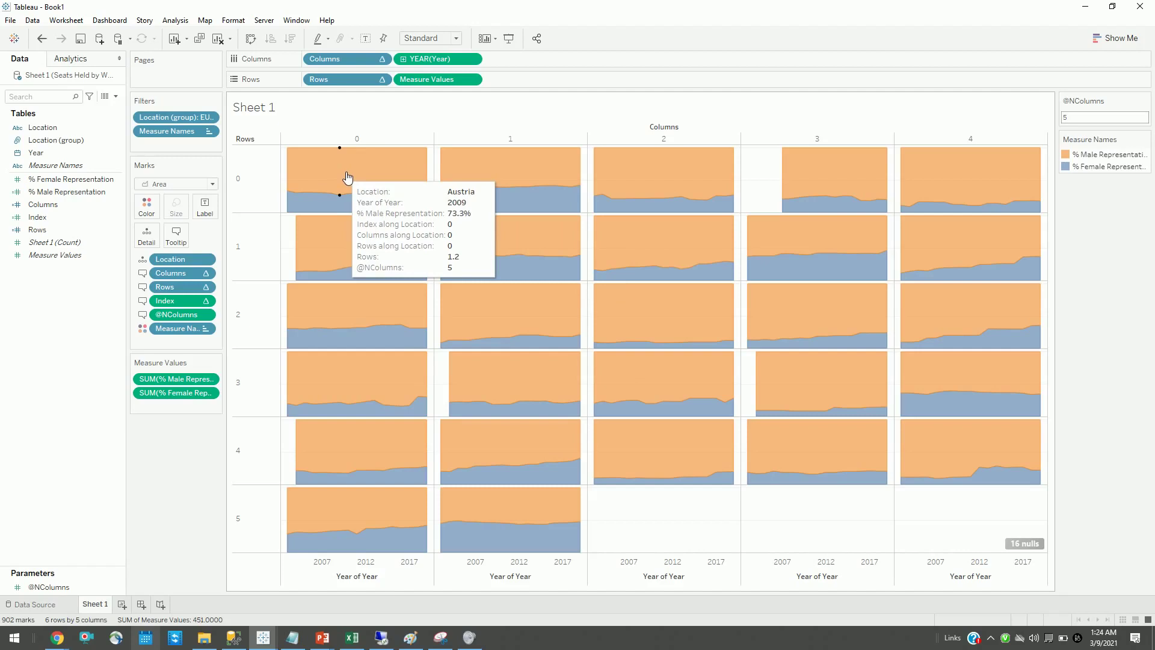
# Create a calculated field 'Label' = if YEAR([Year])==2010 then 0.8 end and add it to Rows.
pyautogui.rightClick(50, 320)
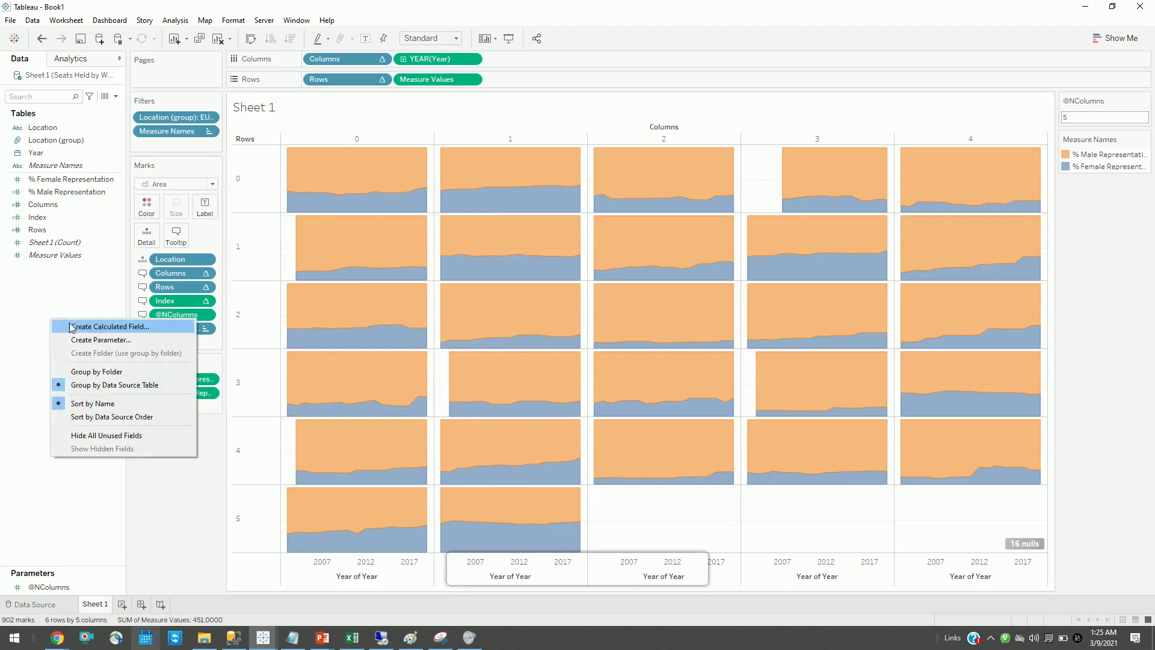
pyautogui.click(77, 326)
pyautogui.write('La')
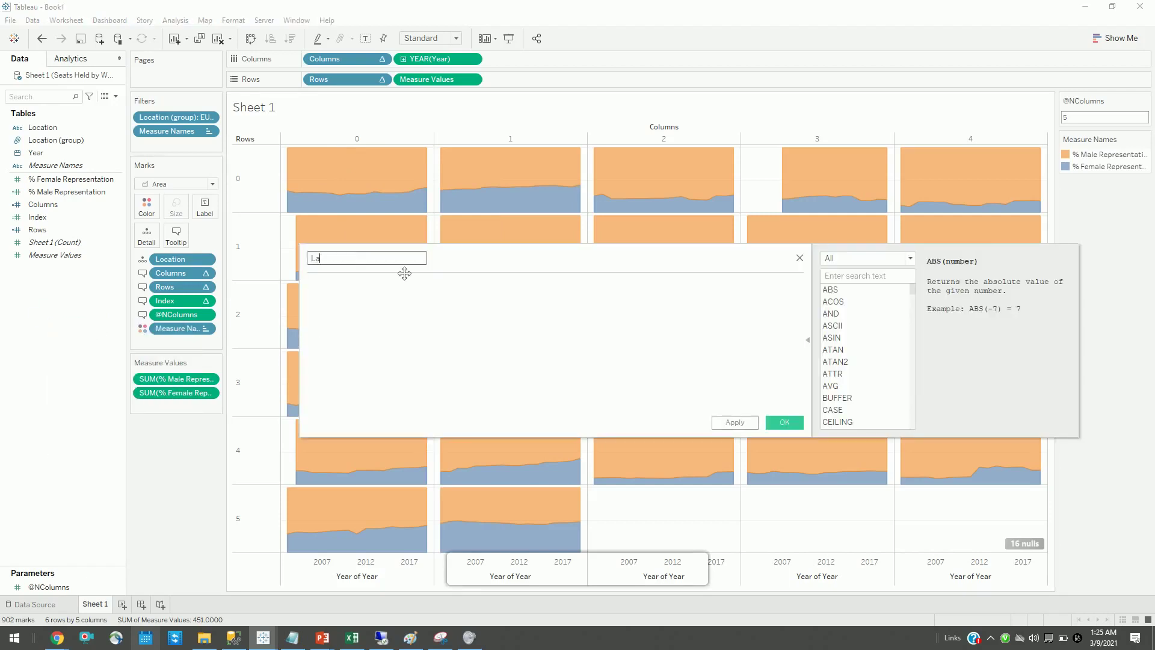
pyautogui.write('bel')
pyautogui.press('Tab')
pyautogui.write('if yea')
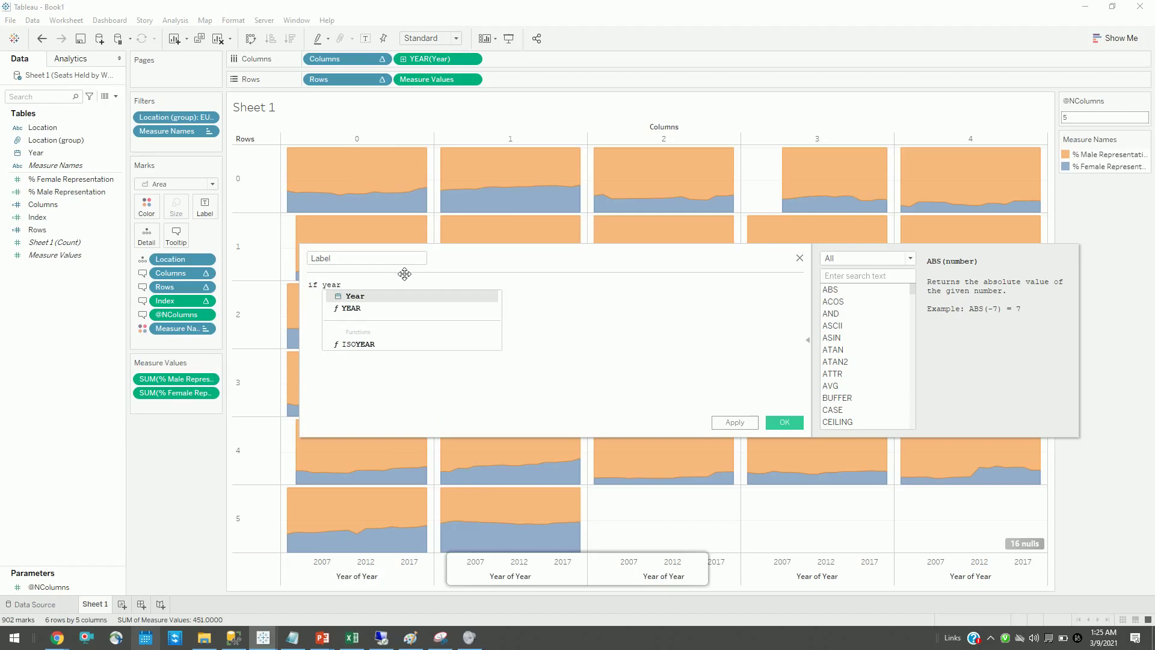
pyautogui.write('r')
pyautogui.press('Down')
pyautogui.press('Return')
pyautogui.write('year')
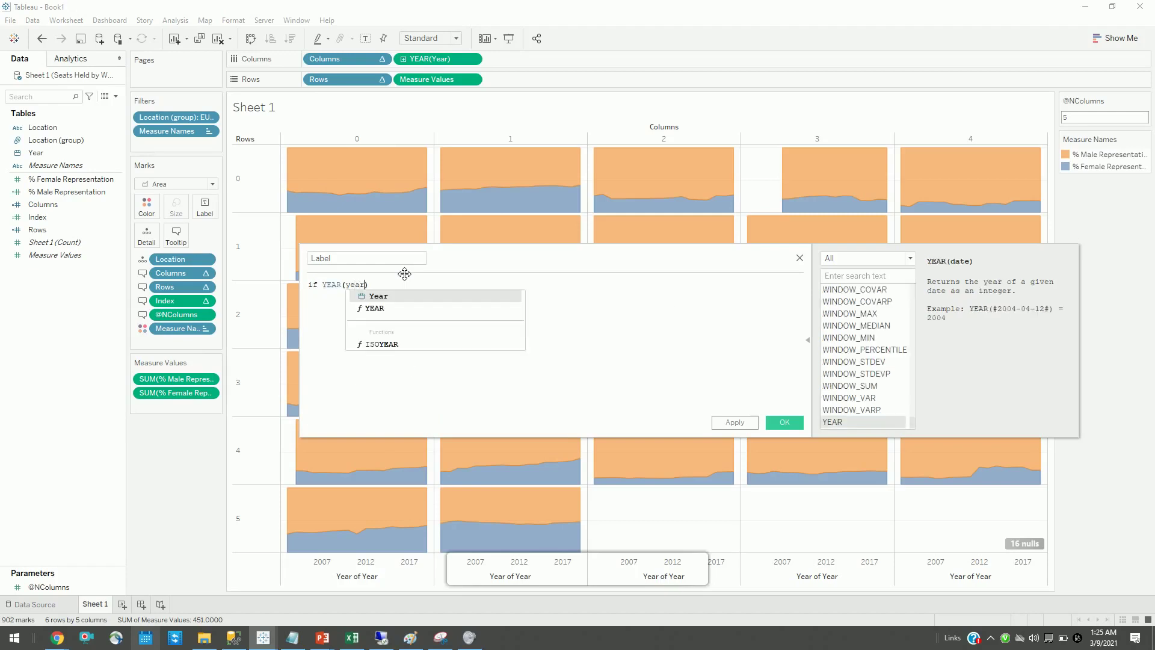
pyautogui.press('Return')
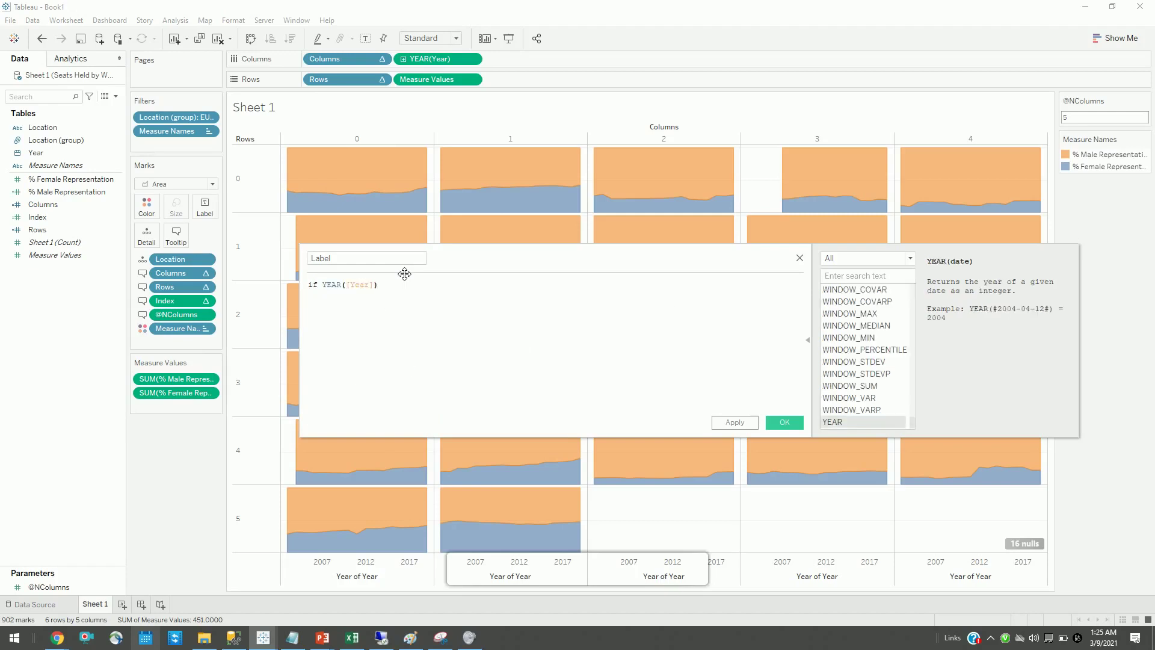
pyautogui.write('==2010 then 0.8 end')
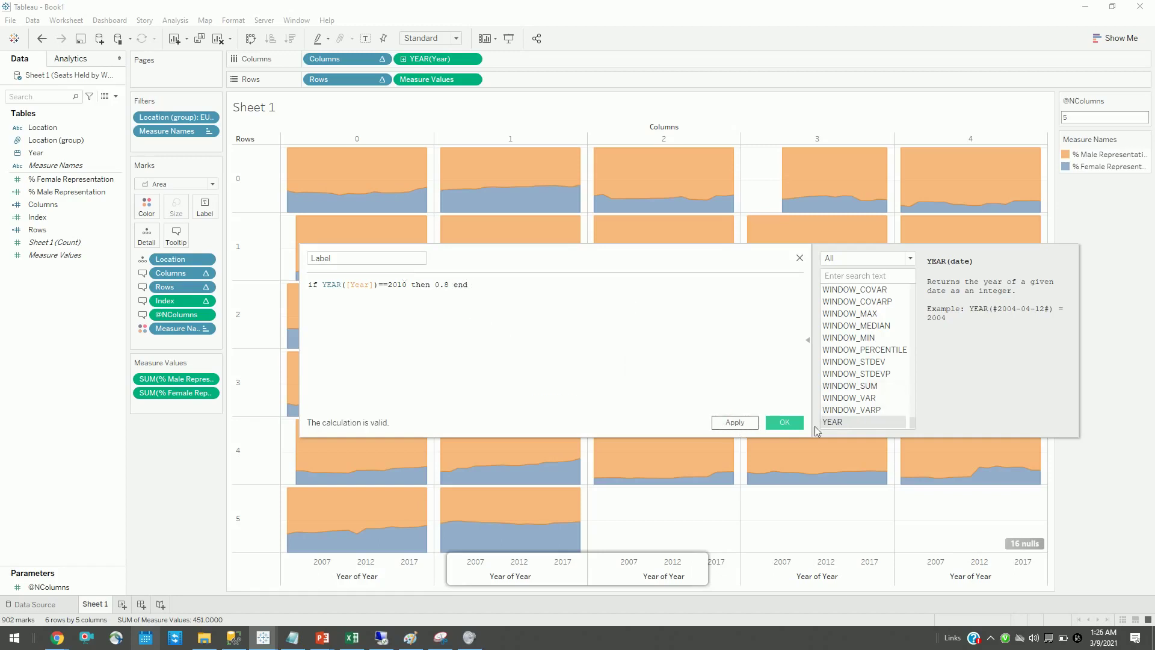
pyautogui.click(785, 421)
pyautogui.moveTo(37, 229); pyautogui.dragTo(555, 82)
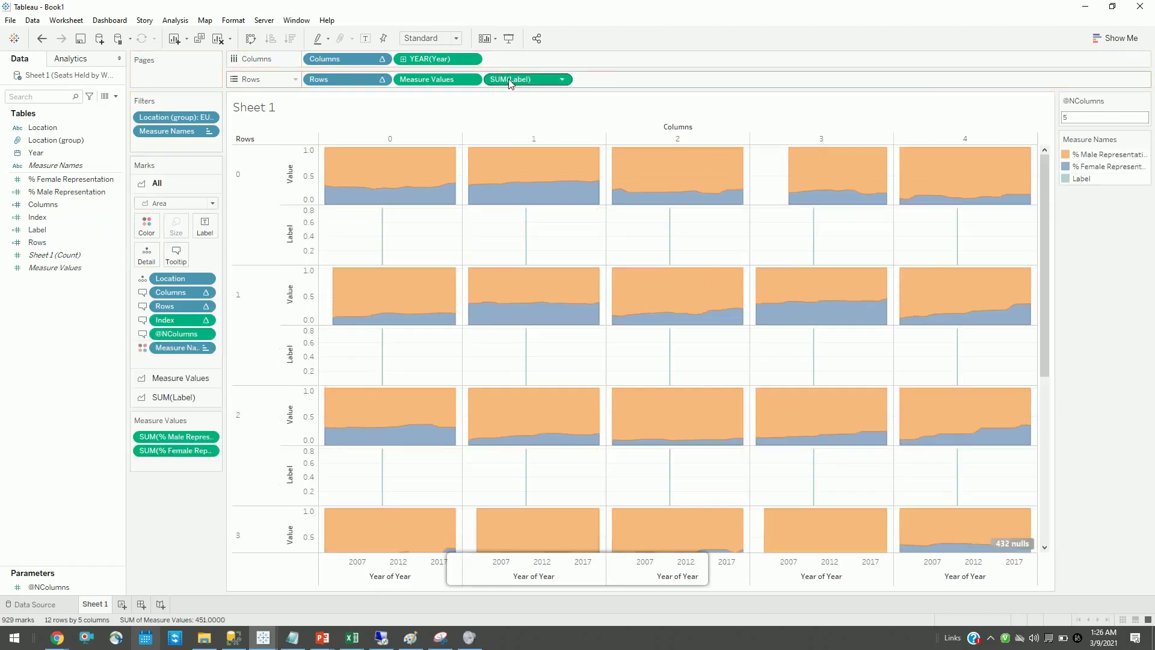
# Make SUM(Label) a dual axis over the area charts.
pyautogui.rightClick(510, 81)
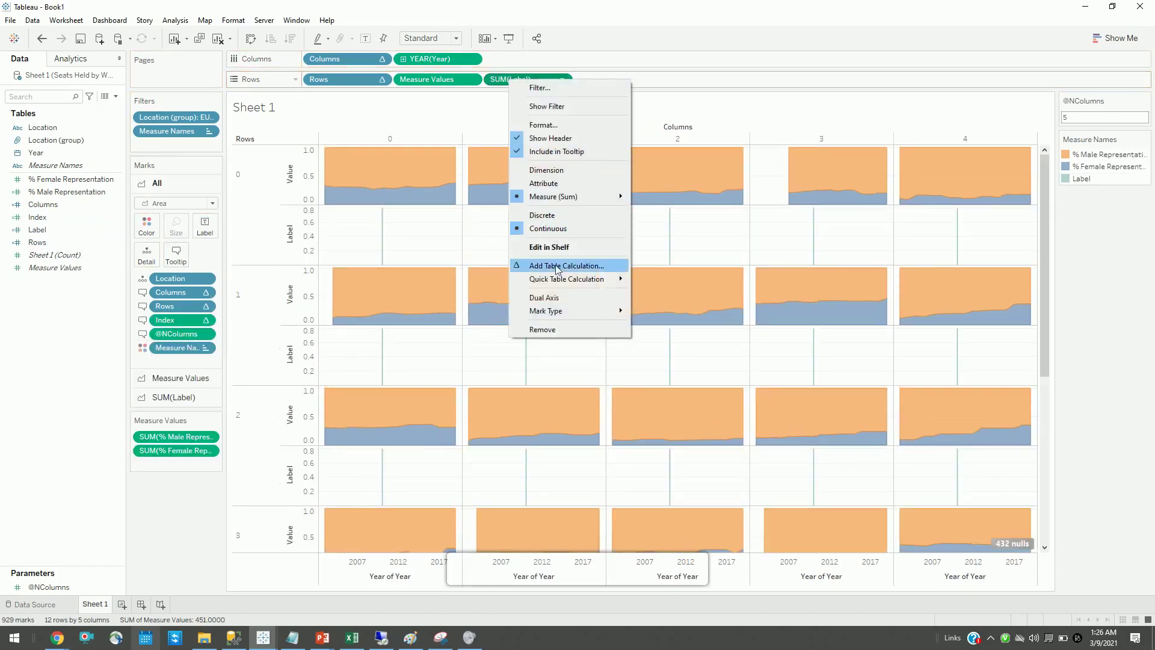
pyautogui.press('Escape')
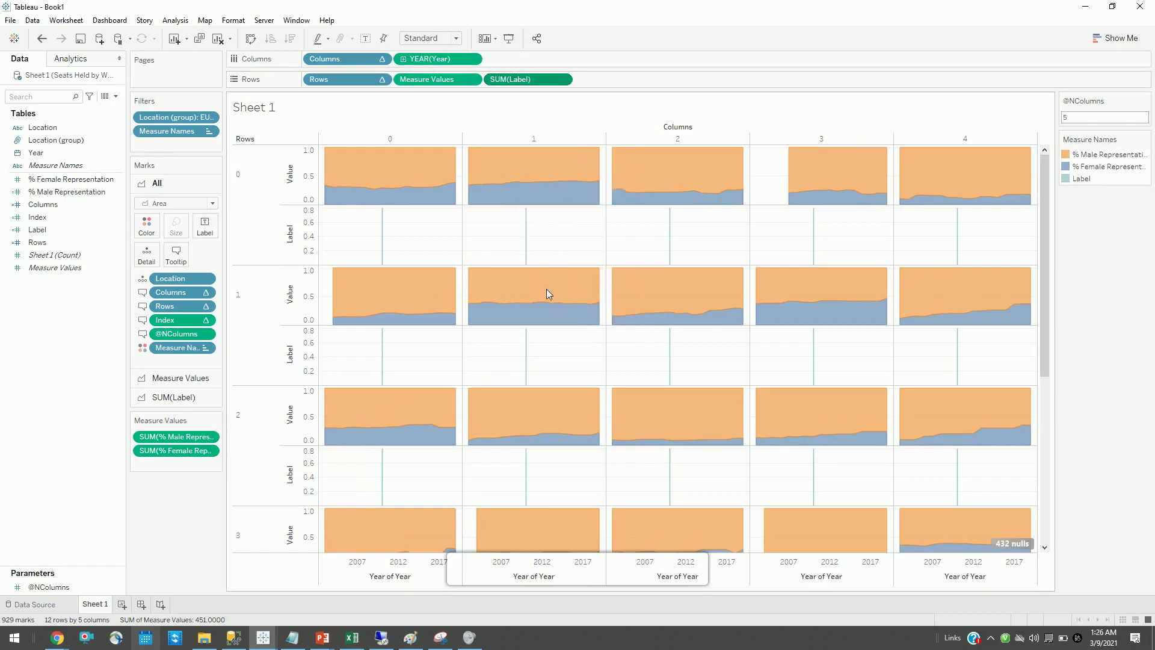
pyautogui.rightClick(523, 87)
pyautogui.click(578, 297)
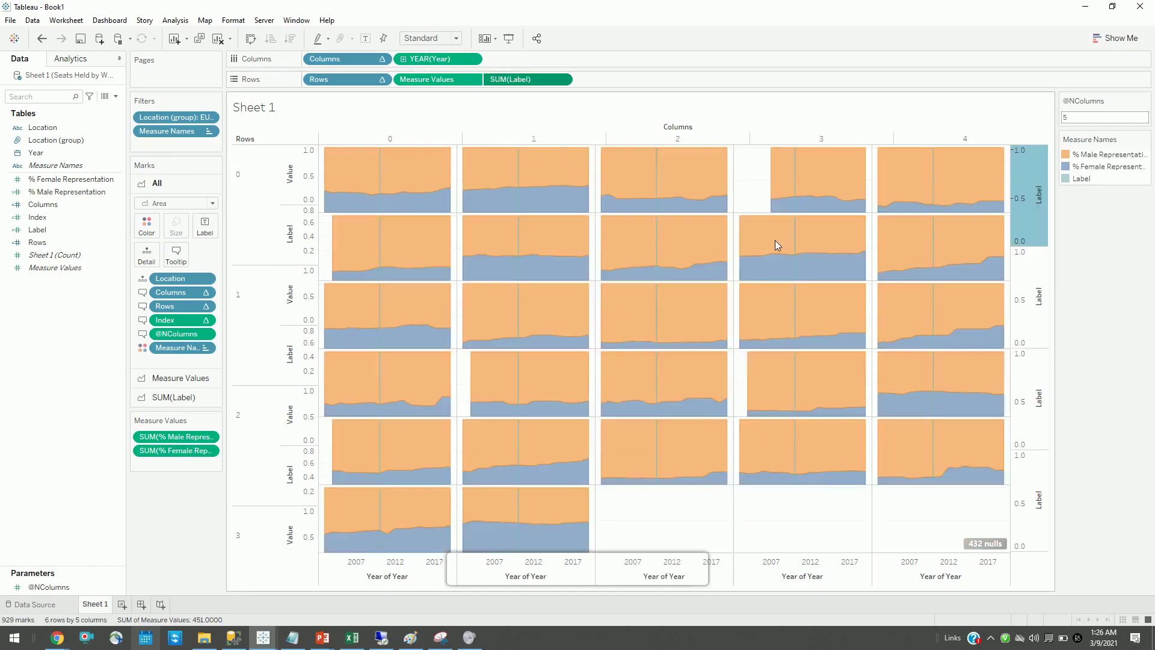
# Draw the Label marks as Text and synchronize the Label axis with the value axis.
pyautogui.rightClick(1034, 183)
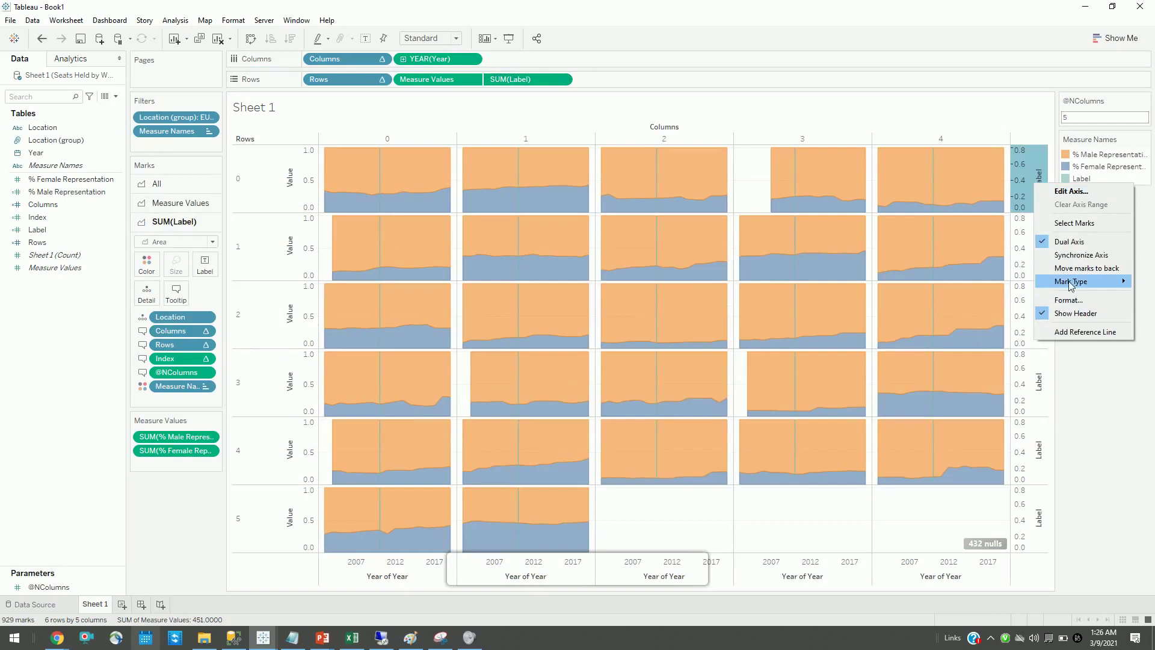
pyautogui.moveTo(1071, 285)
pyautogui.click(994, 290)
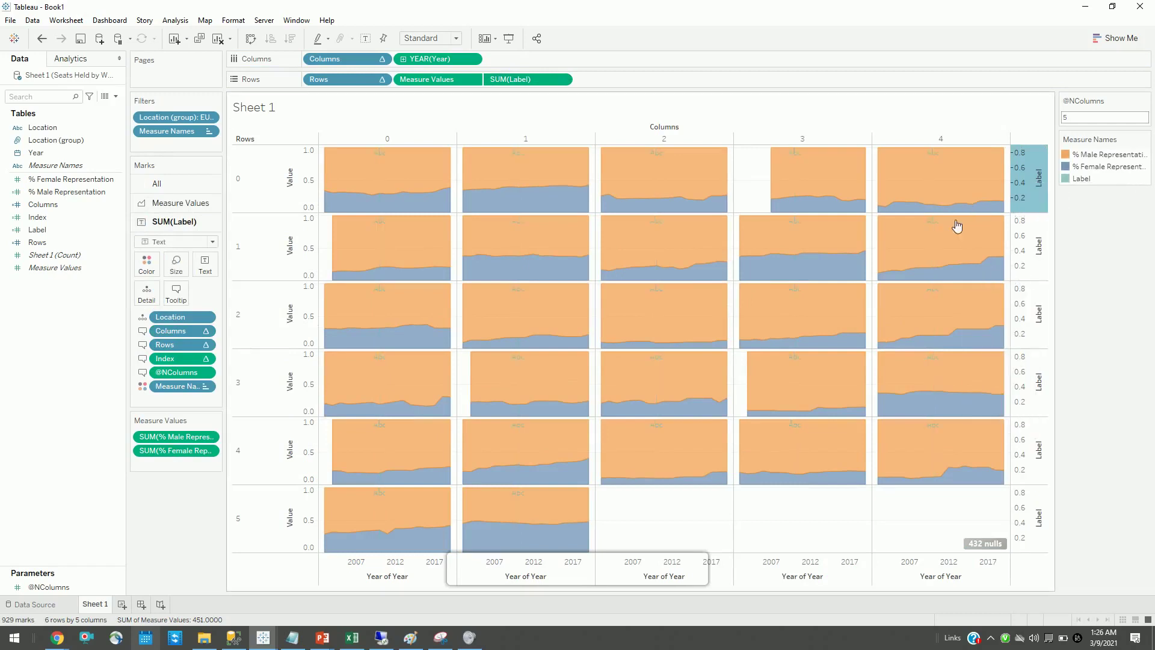
pyautogui.rightClick(1039, 183)
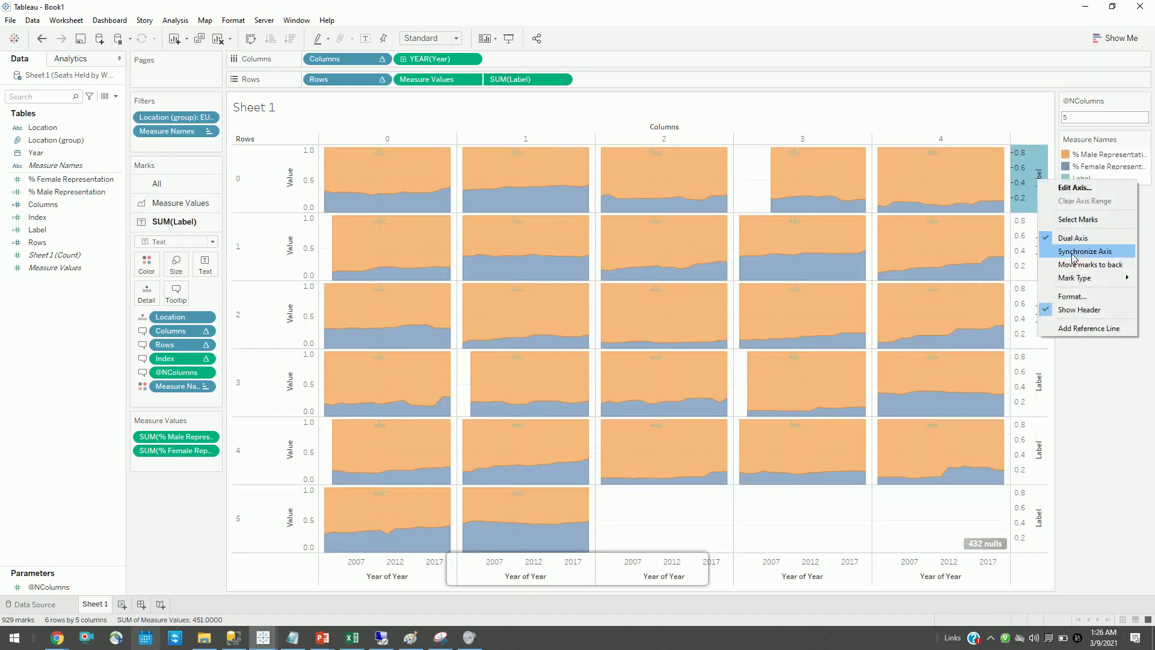
pyautogui.click(1075, 260)
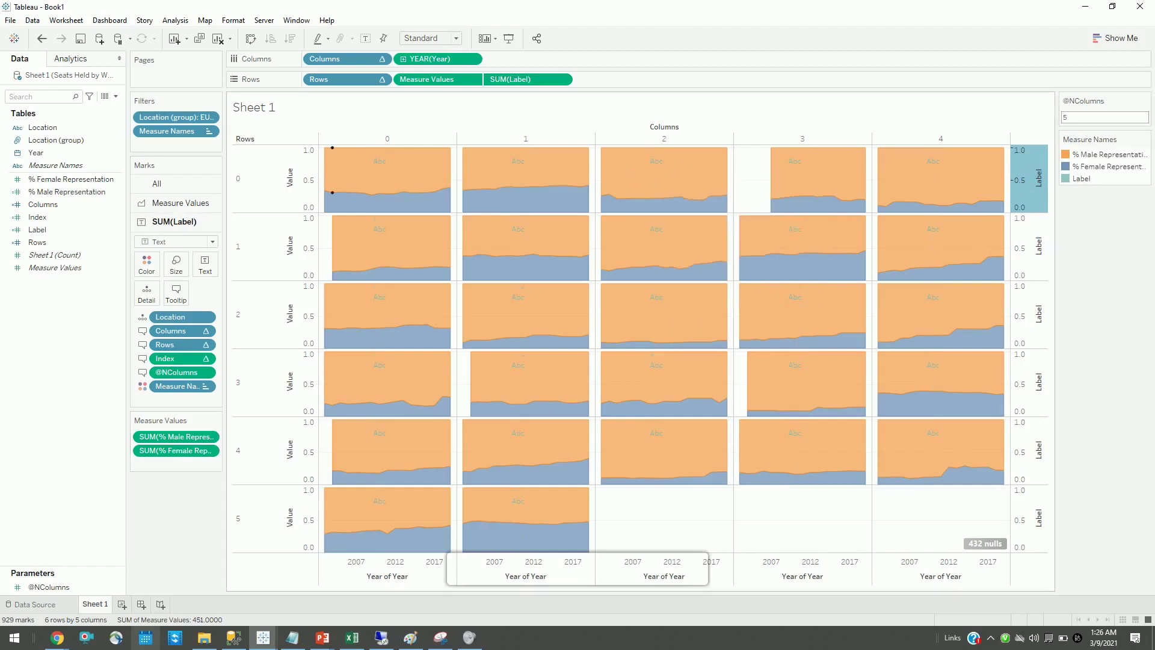
pyautogui.click(508, 79)
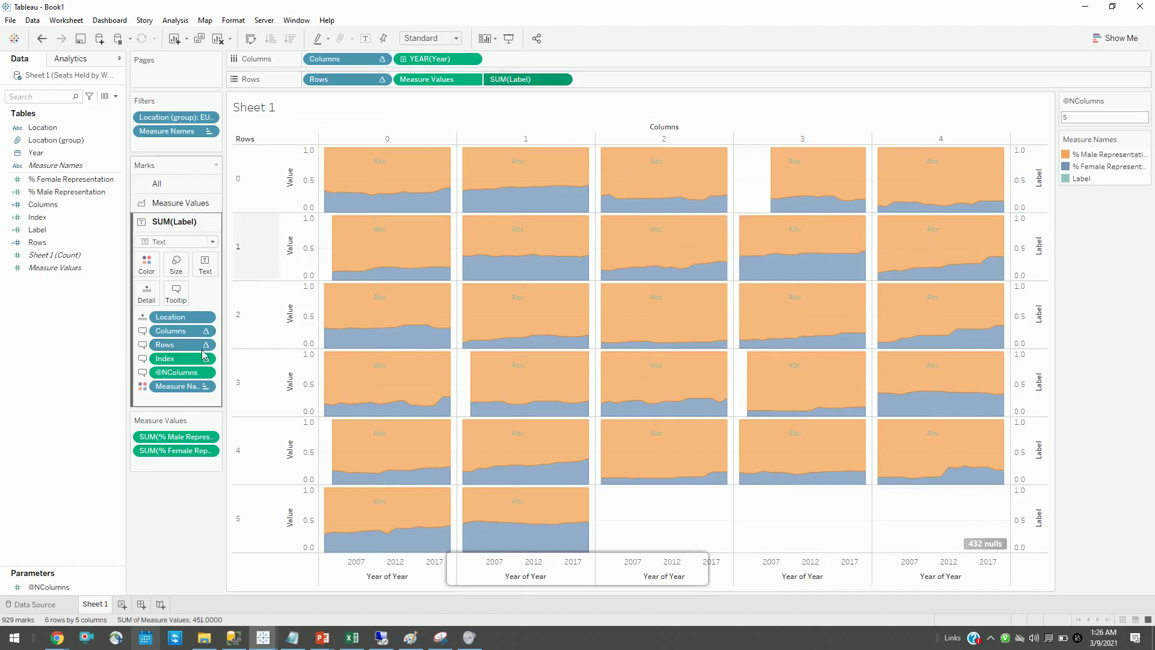
pyautogui.moveTo(174, 374); pyautogui.dragTo(180, 421)
pyautogui.moveTo(174, 331); pyautogui.dragTo(145, 322)
pyautogui.click(142, 317)
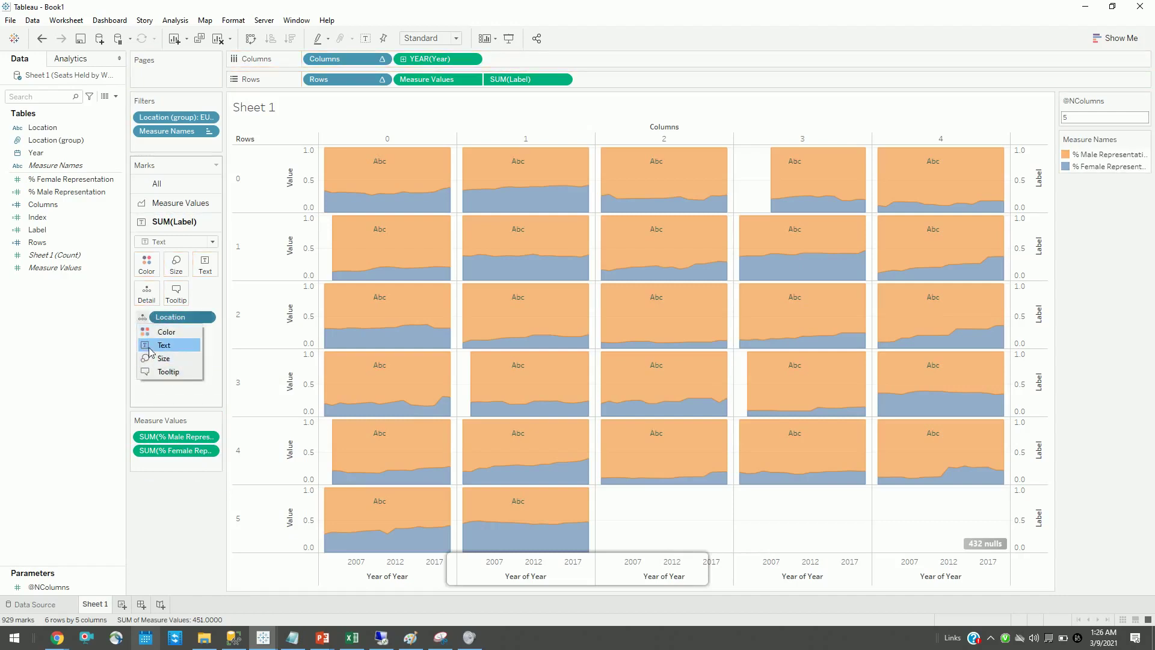
pyautogui.click(150, 347)
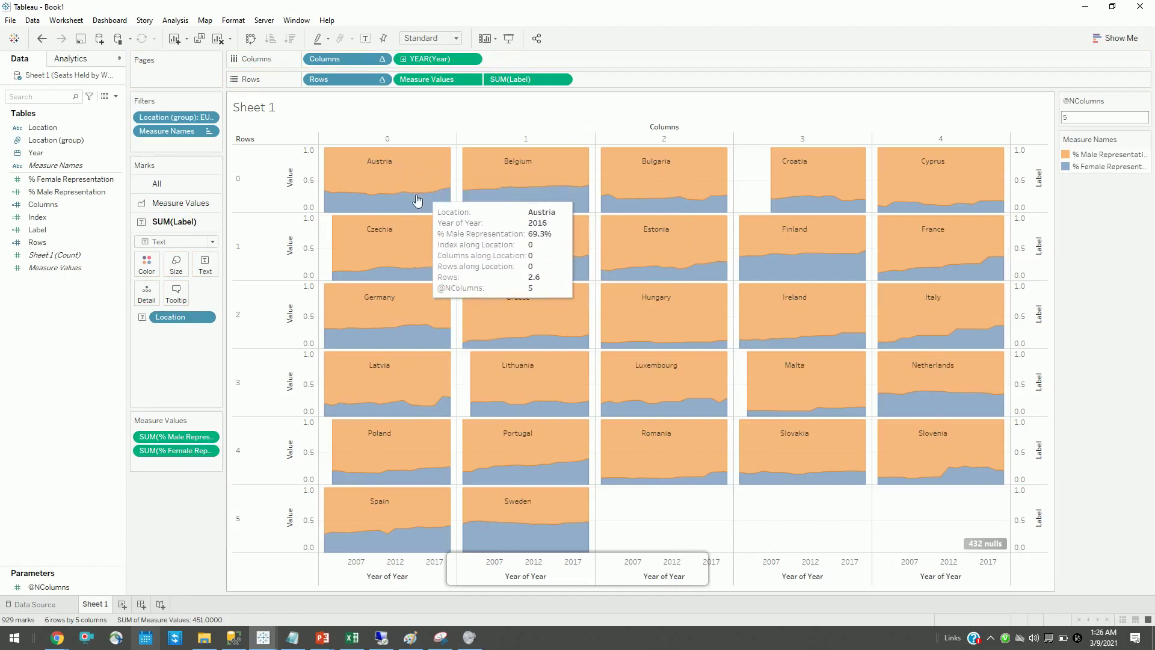
pyautogui.click(157, 183)
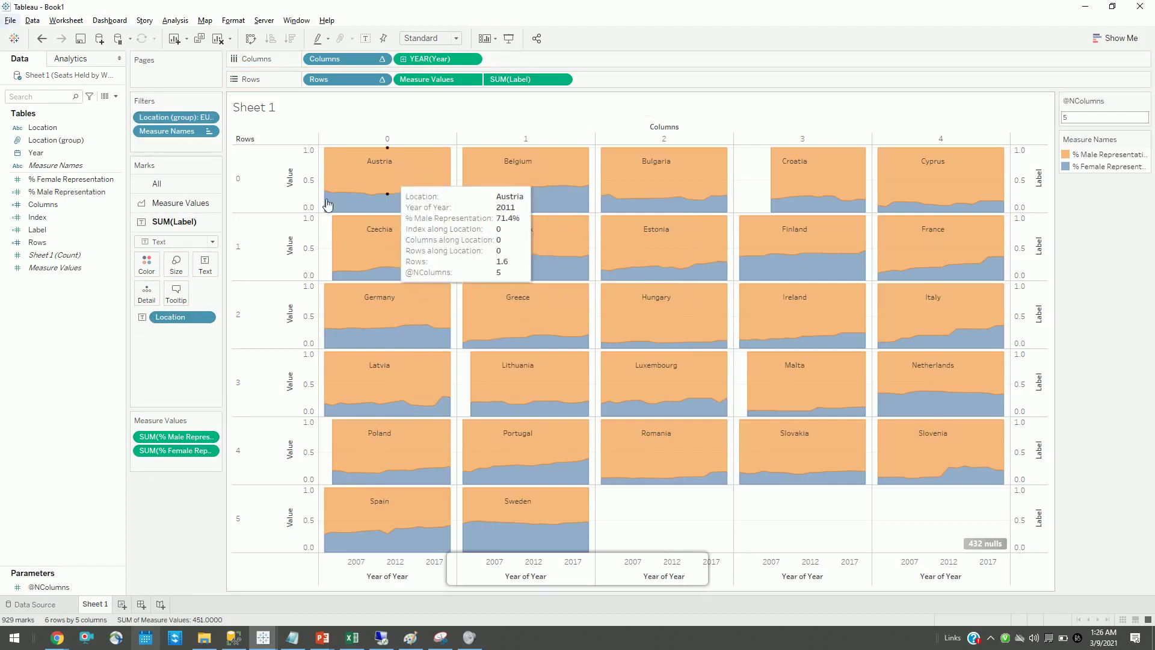
pyautogui.rightClick(391, 139)
# Hide the column number headers and the row number headers.
pyautogui.click(434, 221)
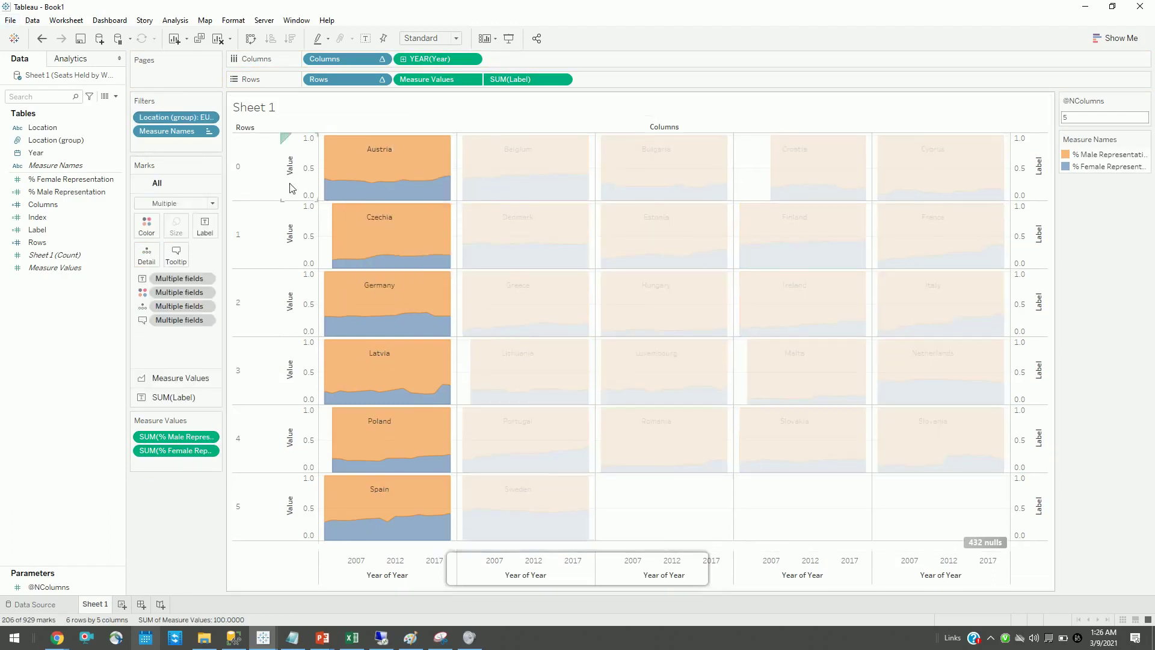
pyautogui.rightClick(287, 187)
pyautogui.press('Escape')
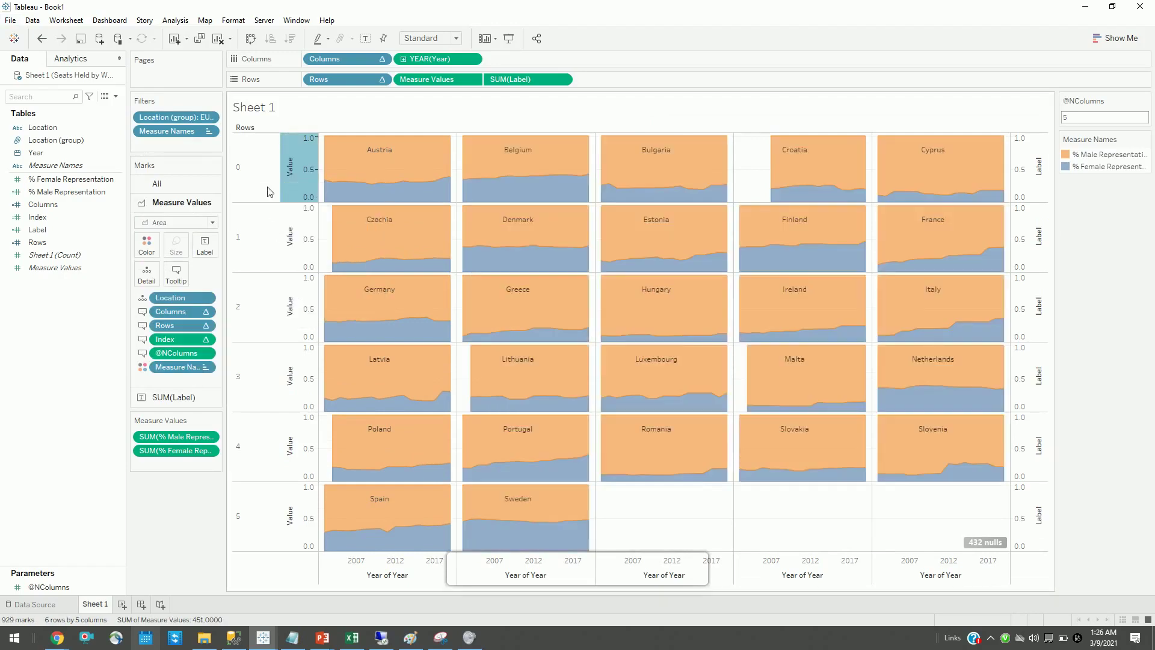
pyautogui.rightClick(262, 172)
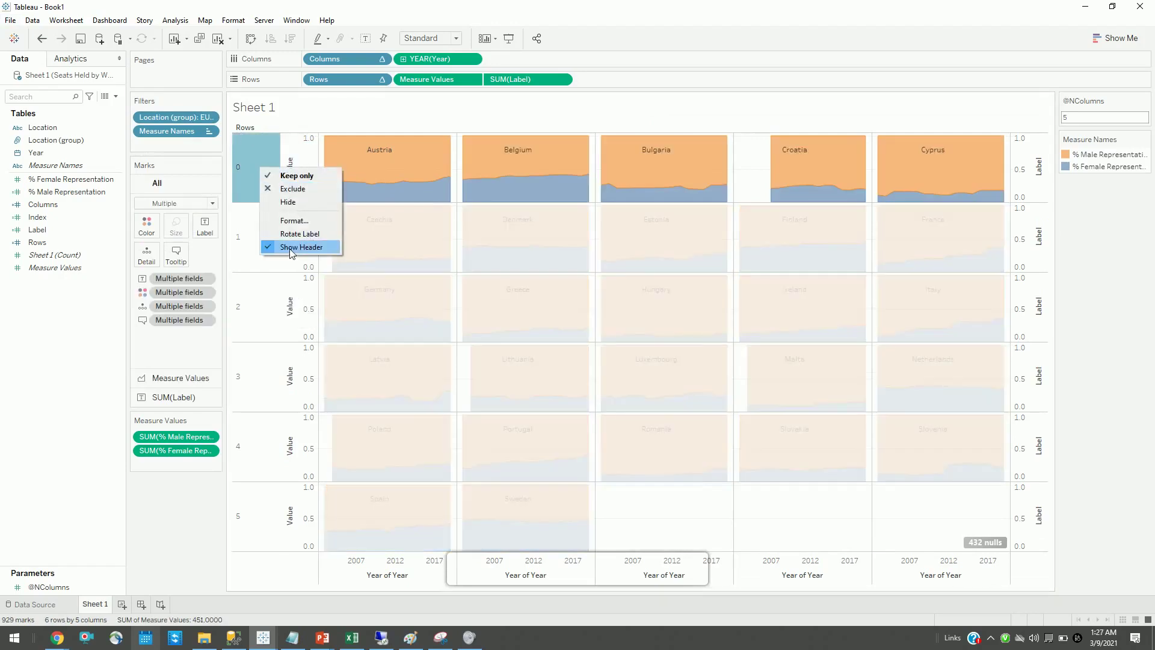
pyautogui.click(290, 252)
# Hide the value axes so only the labelled country panels remain.
pyautogui.rightClick(257, 160)
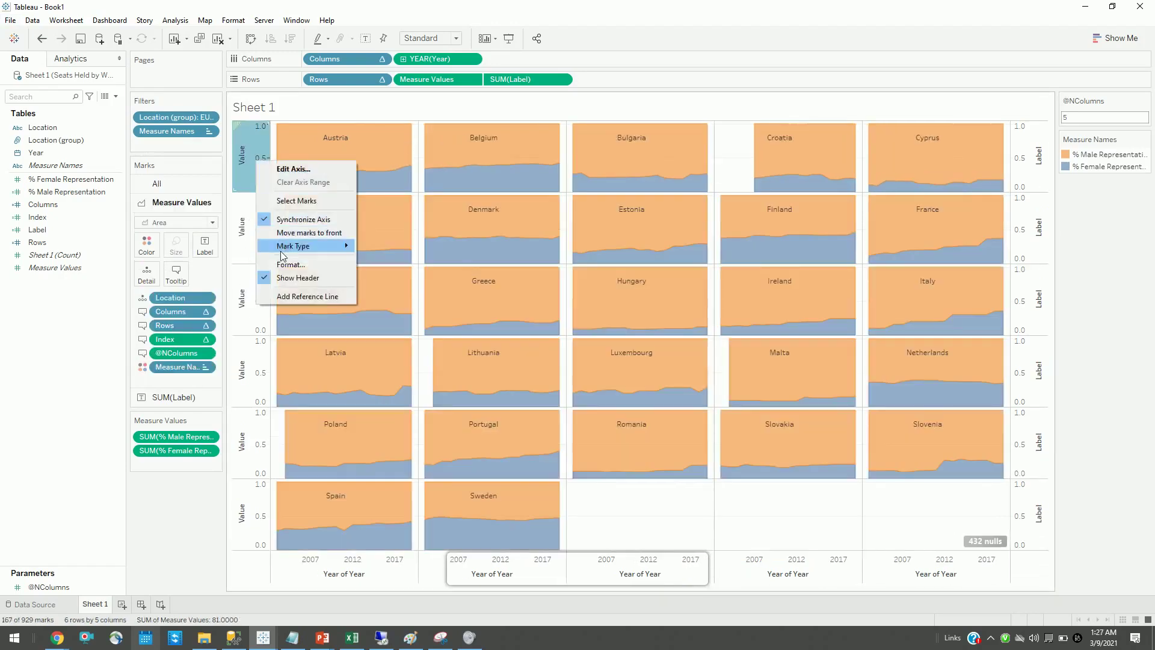
pyautogui.click(293, 280)
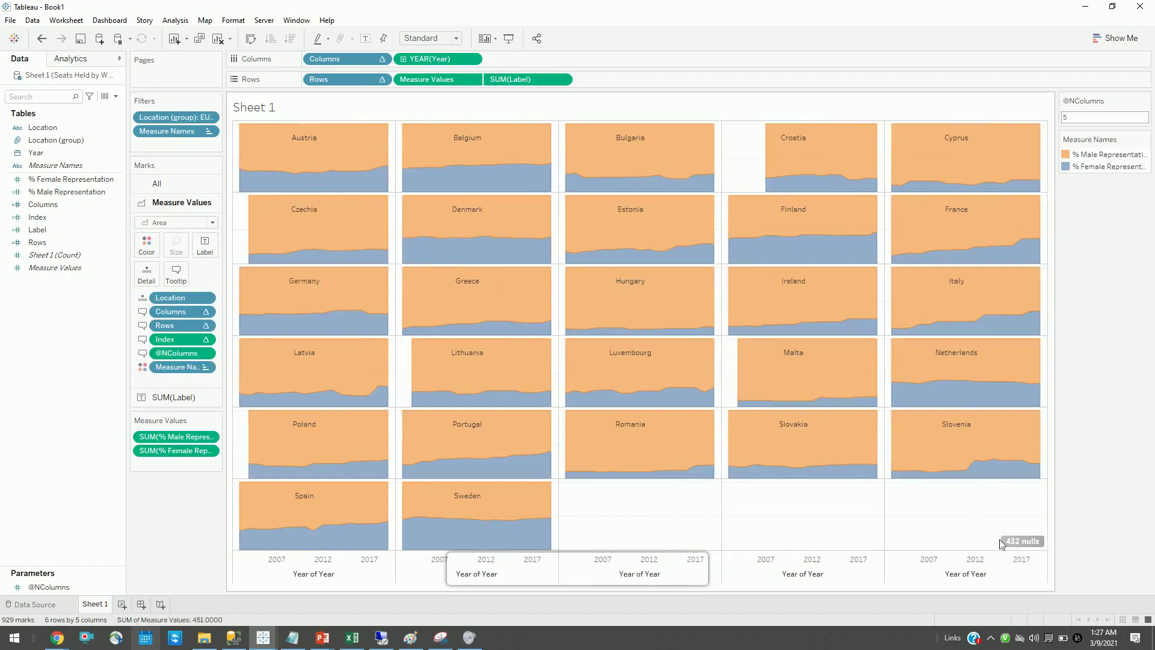
pyautogui.rightClick(963, 580)
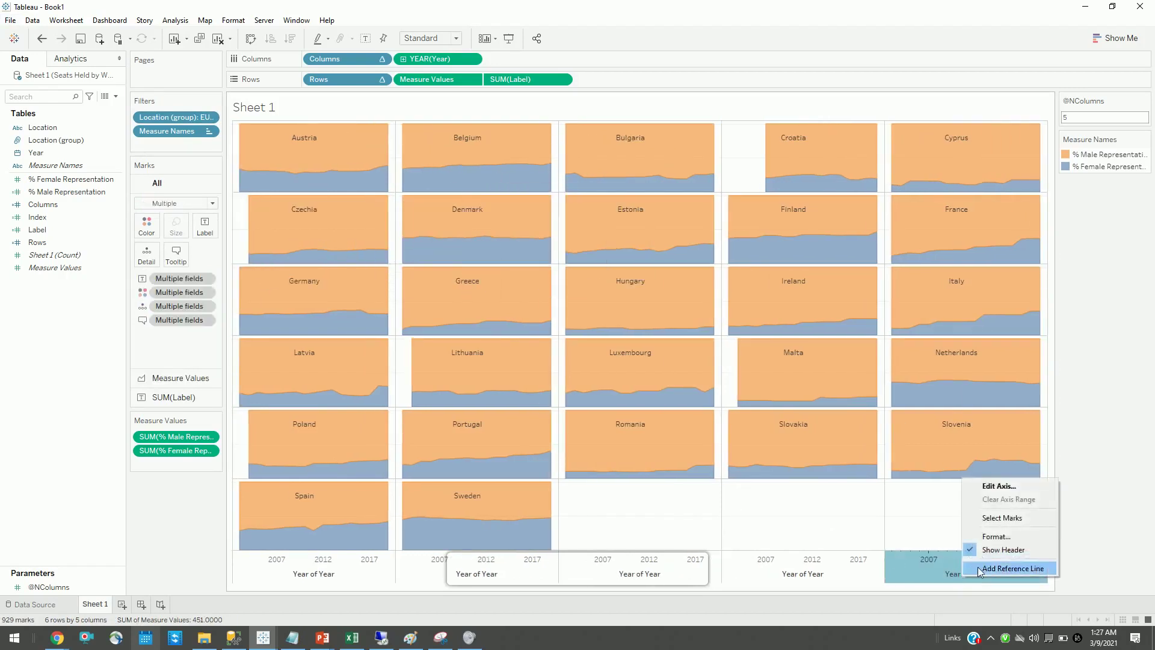
pyautogui.press('Escape')
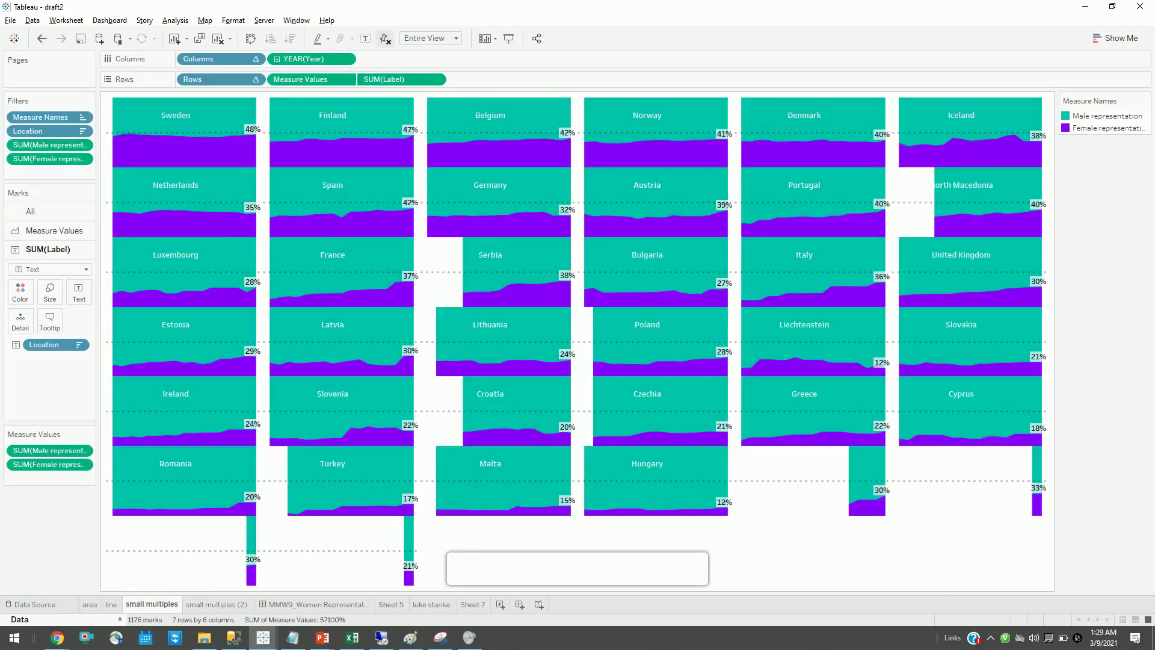